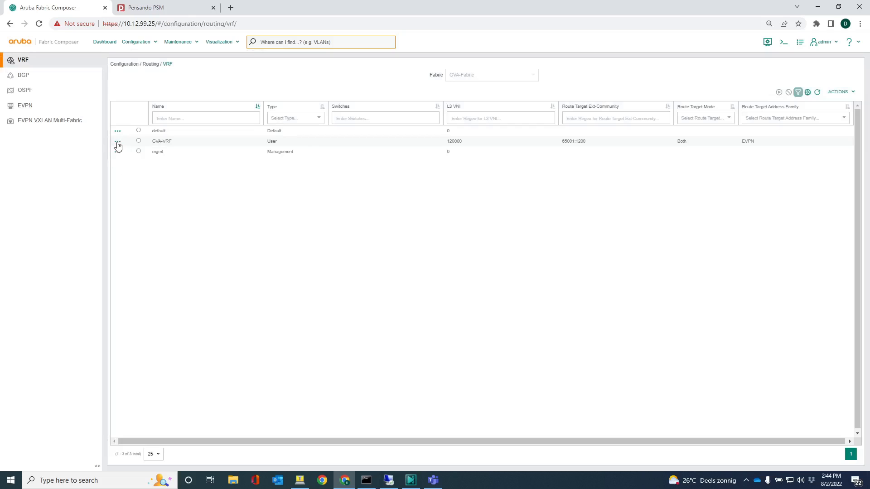
Open the Networks view from the GVA-VRF row's options menu
left_click(118, 143)
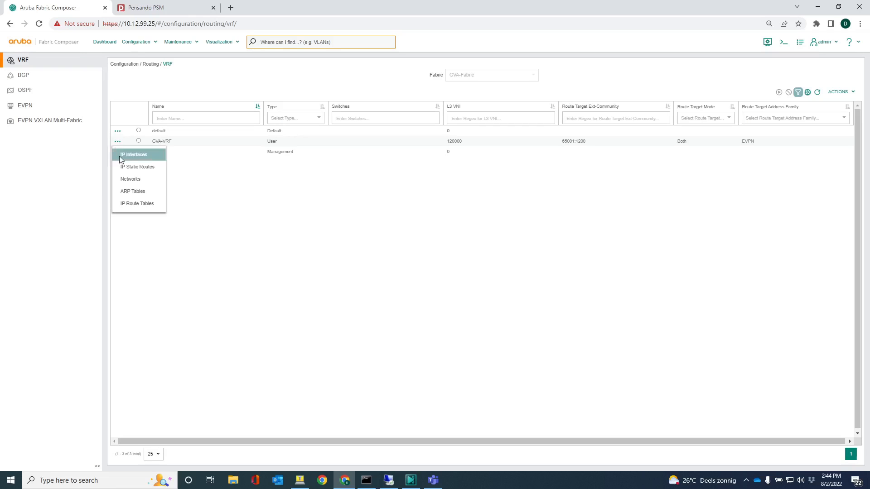
left_click(121, 179)
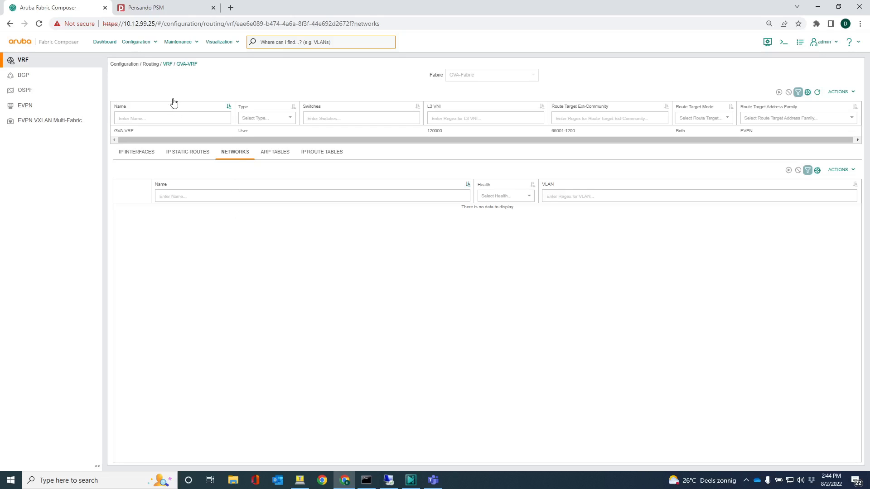
List the Ports page for switches aruba-10k-1 and aruba-10k-2, filtered to link state up
left_click(129, 43)
mouse_move(143, 57)
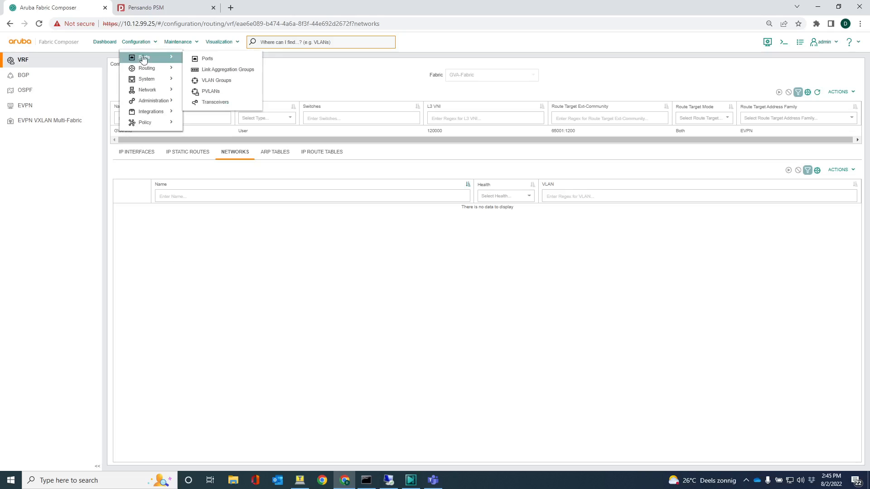
left_click(206, 59)
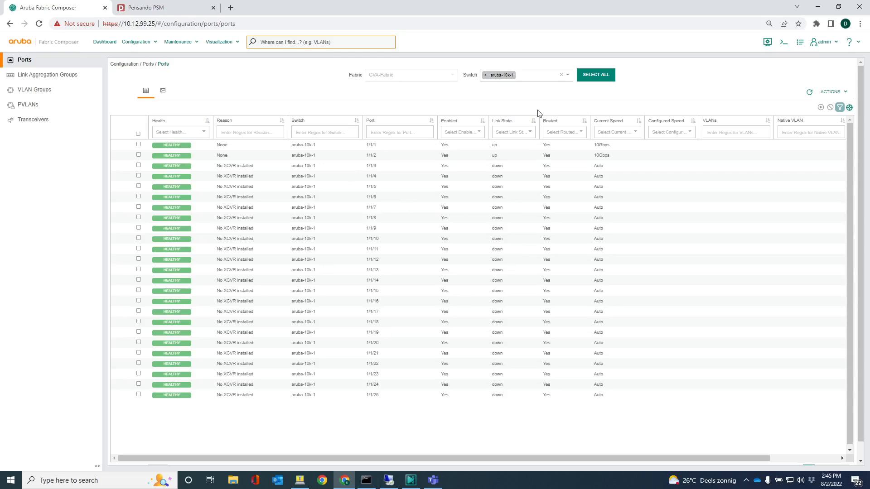
left_click(536, 80)
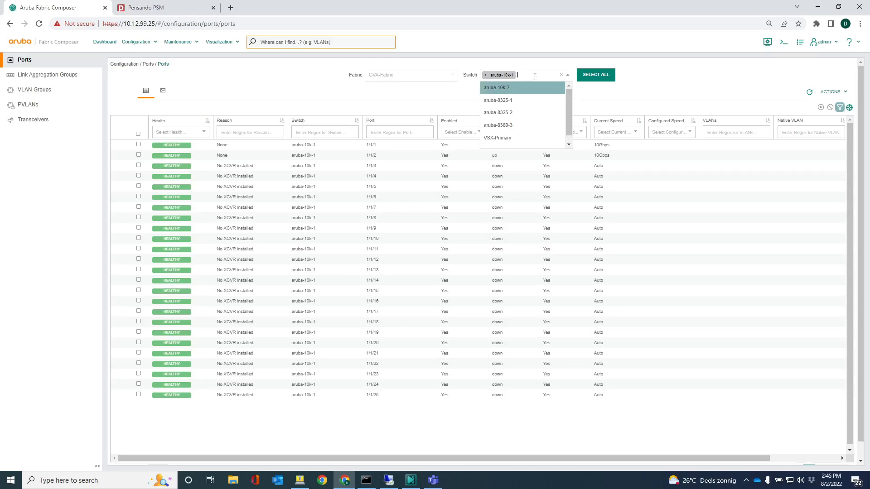
left_click(516, 91)
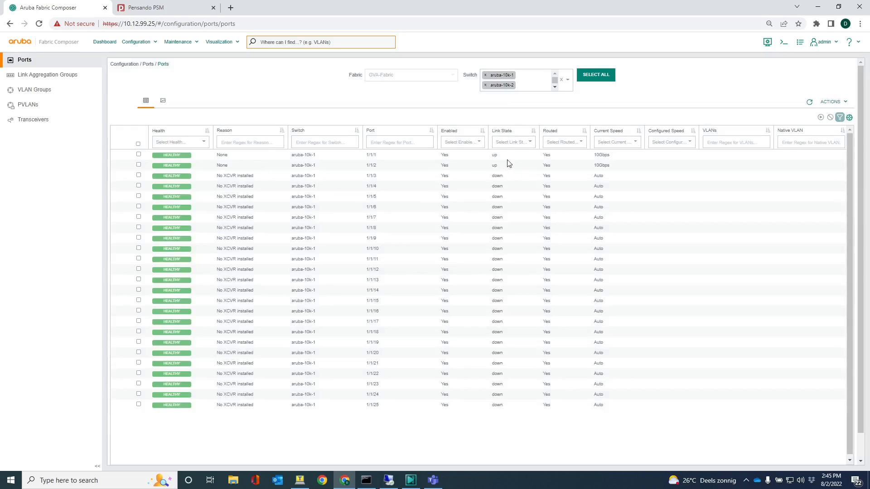
left_click(528, 143)
left_click(507, 156)
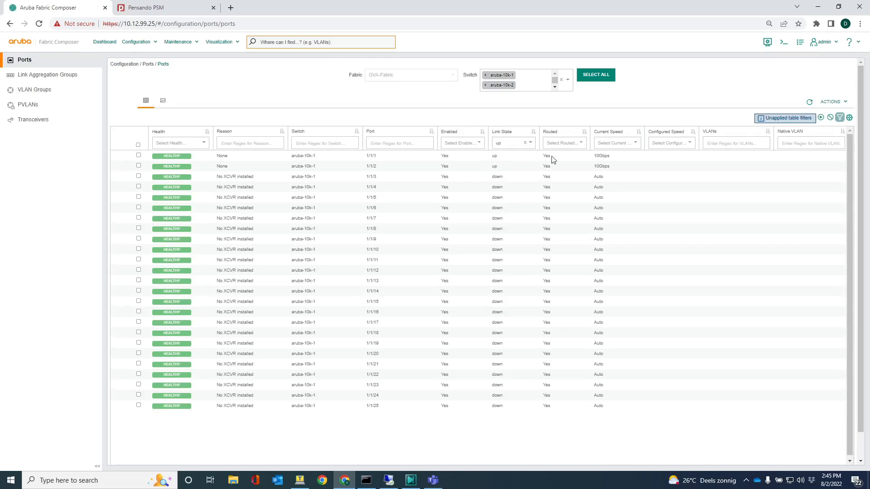
left_click(820, 118)
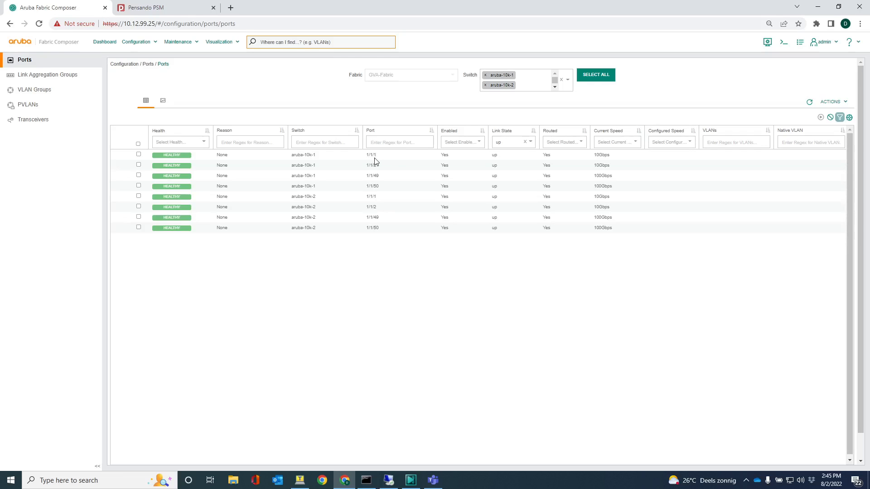
Select port 1/1/1 on aruba-10k-1 and port 1/1/2 on aruba-10k-2
left_click(139, 155)
left_click(139, 207)
left_click(833, 104)
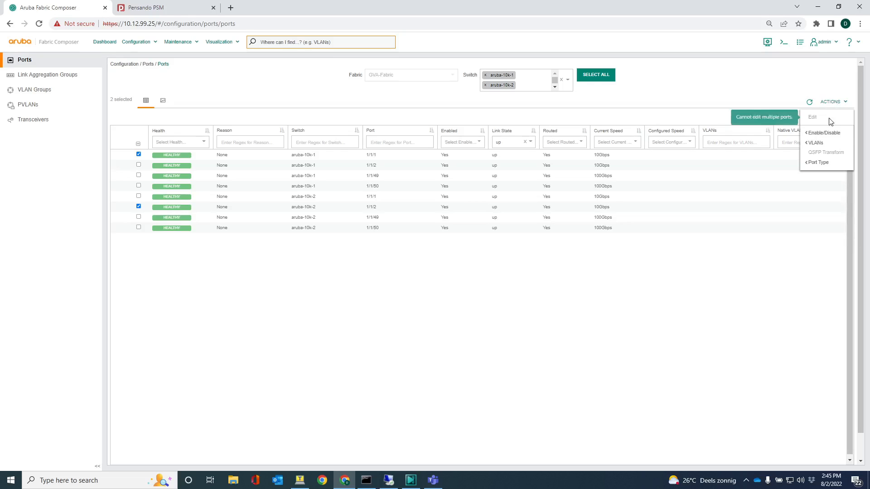
mouse_move(822, 146)
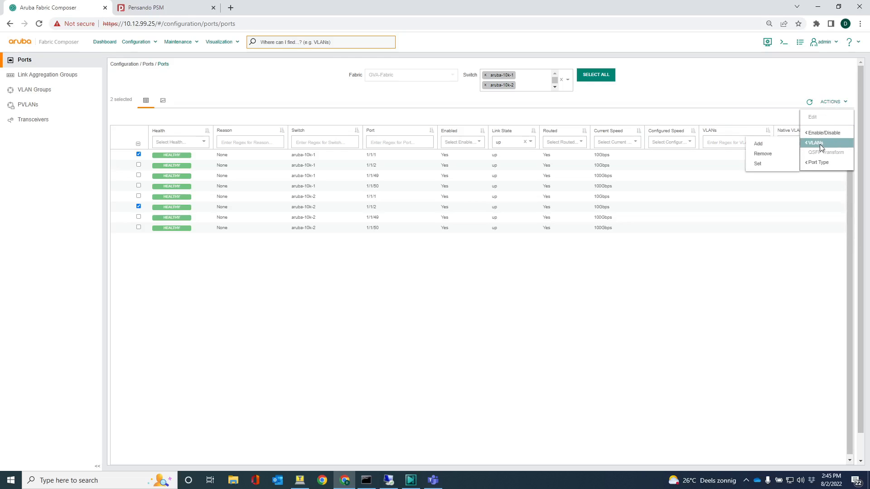
Add VLANs 1201,1202 to both selected ports through the Add VLANs dialog
left_click(769, 142)
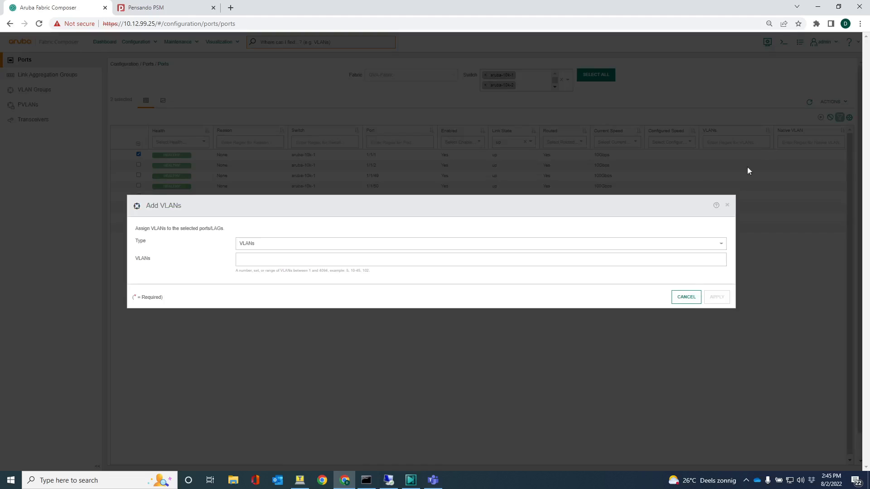
left_click(326, 261)
type("1201,1202")
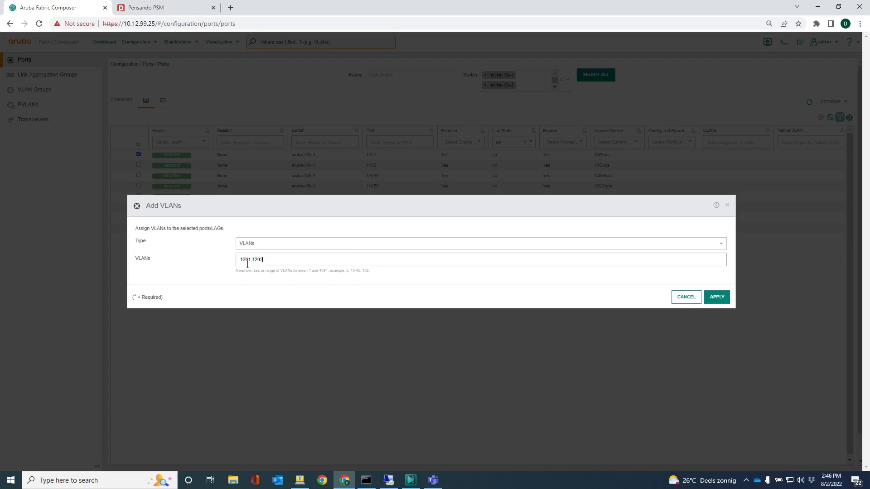
left_click(717, 297)
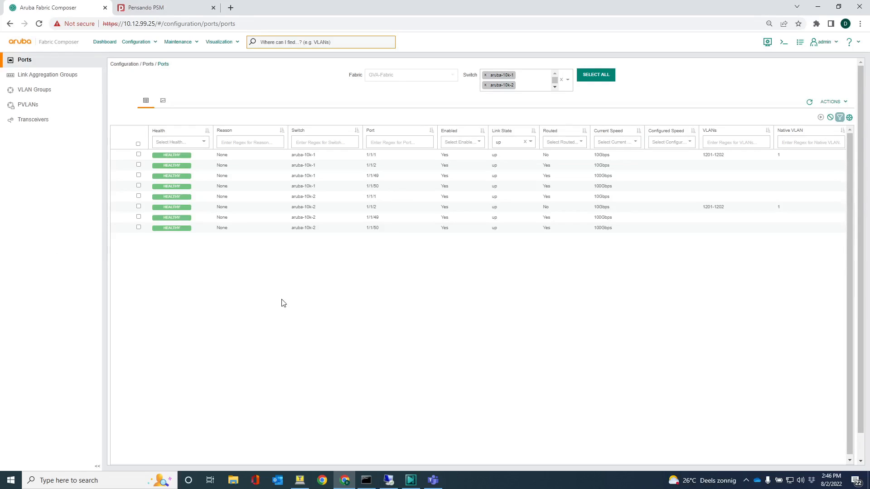
Start a new EVPN from Routing > EVPN and get past the wizard's Introduction step
left_click(137, 44)
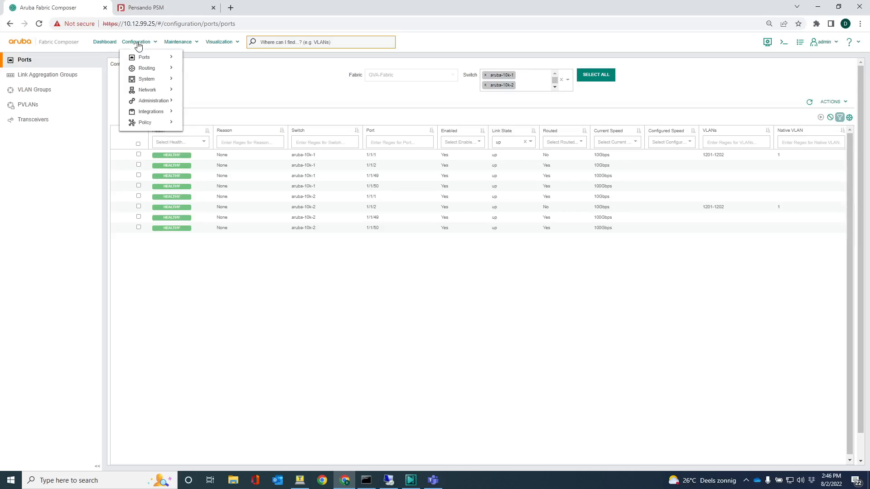
mouse_move(150, 70)
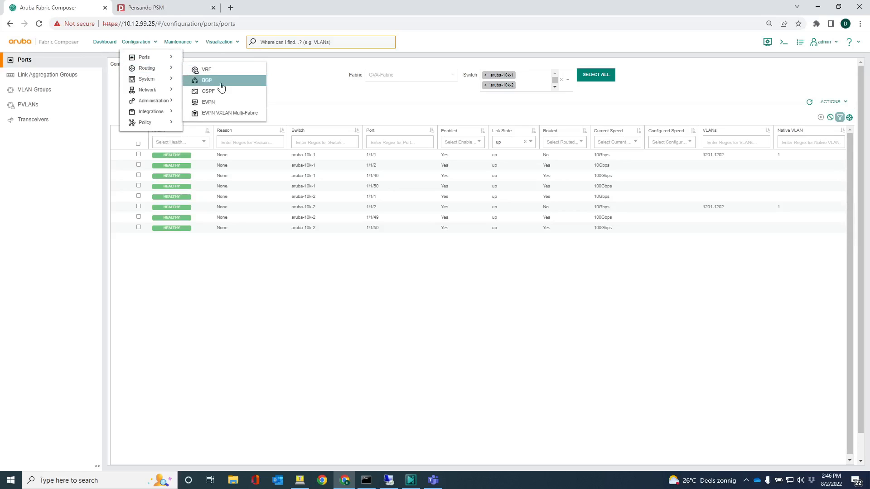
left_click(203, 106)
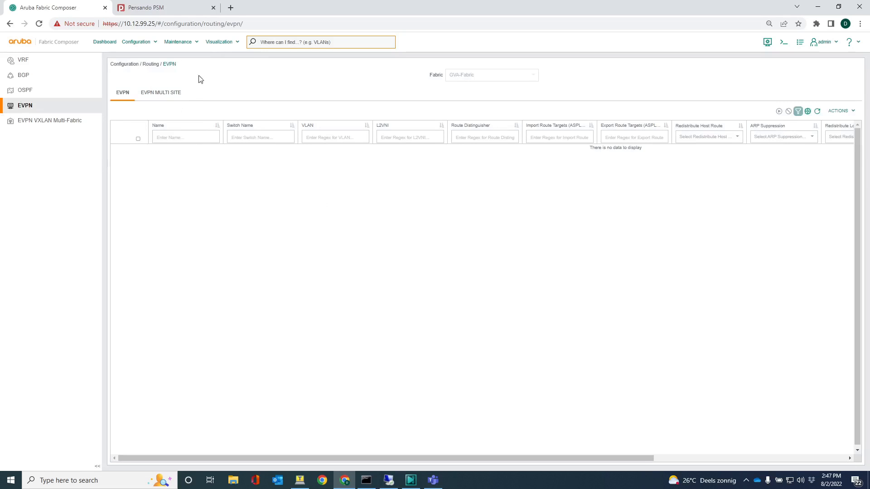
left_click(841, 111)
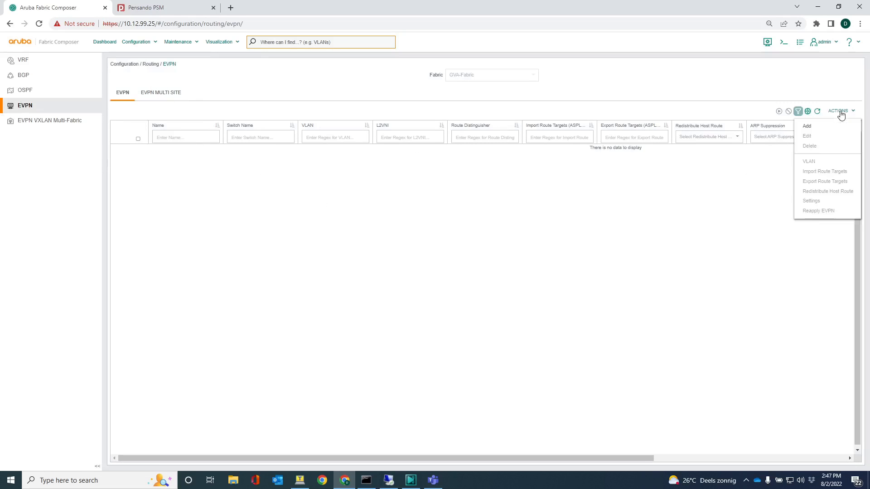
left_click(808, 127)
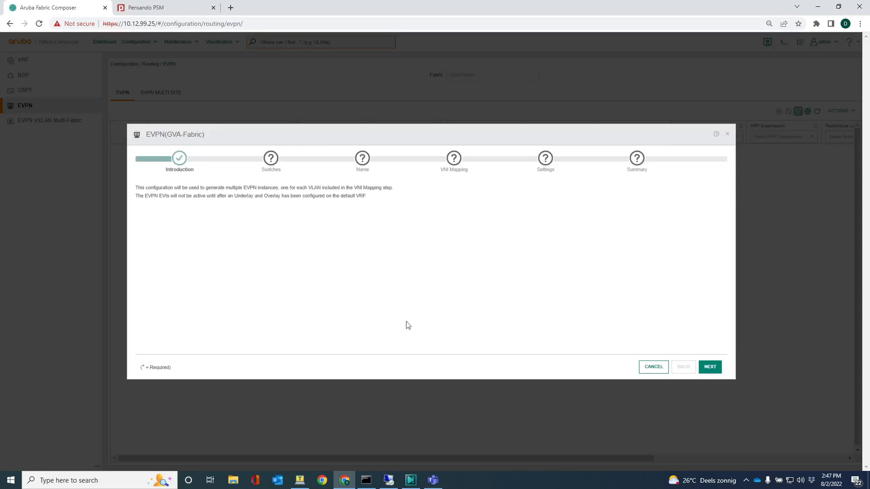
left_click(710, 368)
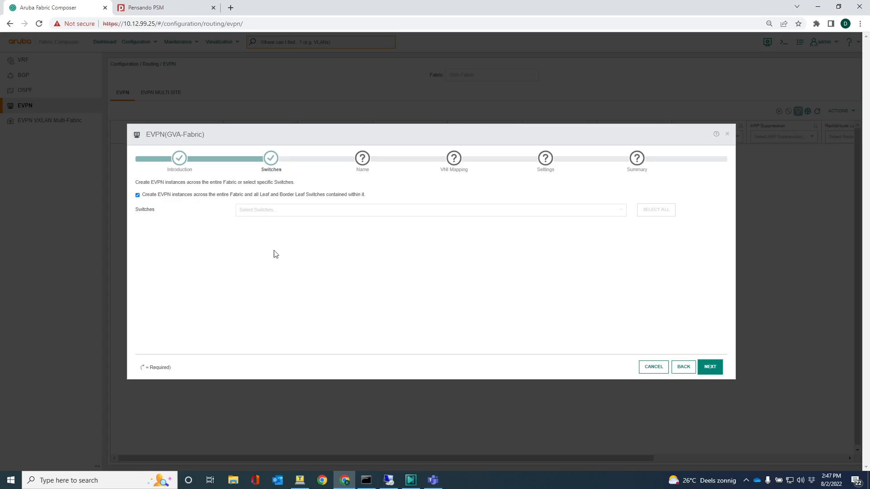
Name the EVPN 'GVA EVPN' and map VLANs 1201,1202 with base L2VNI 1200
left_click(711, 366)
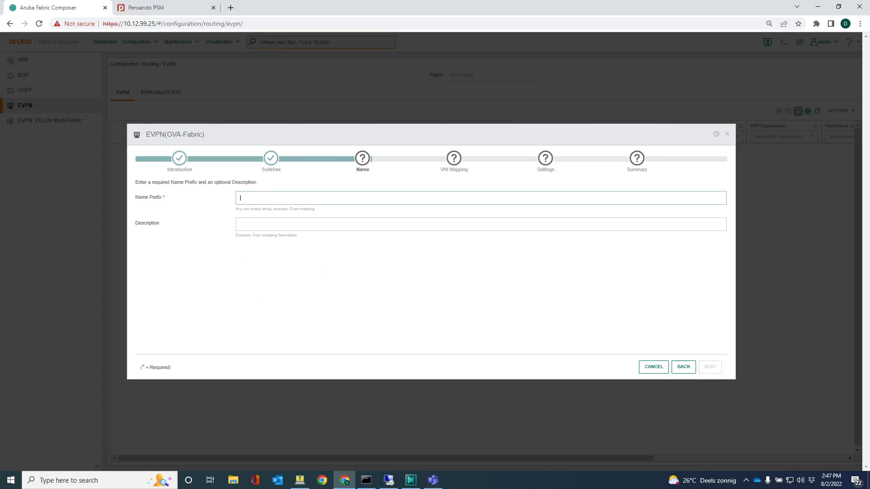
type("GV")
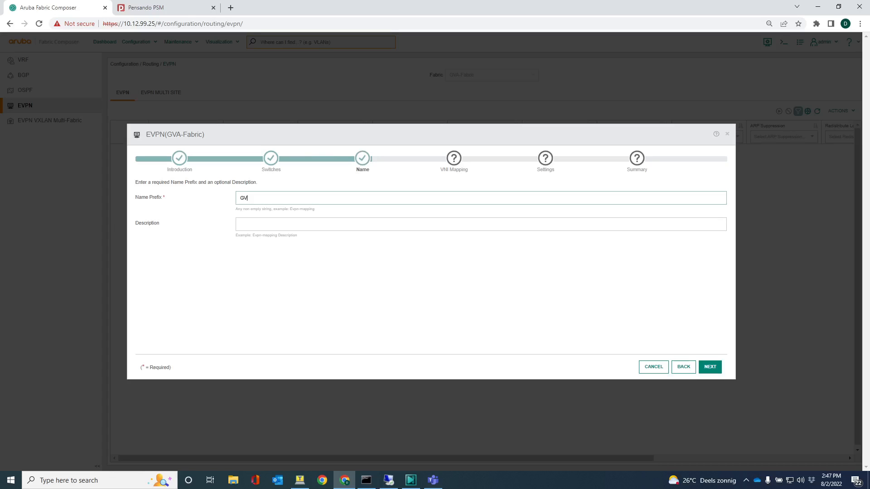
type("A EVPN")
left_click(711, 367)
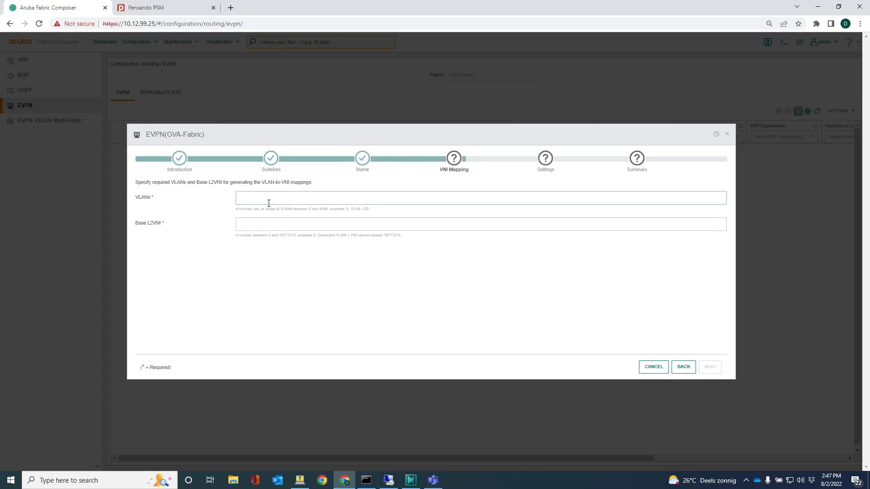
type("1201,1202")
left_click(262, 226)
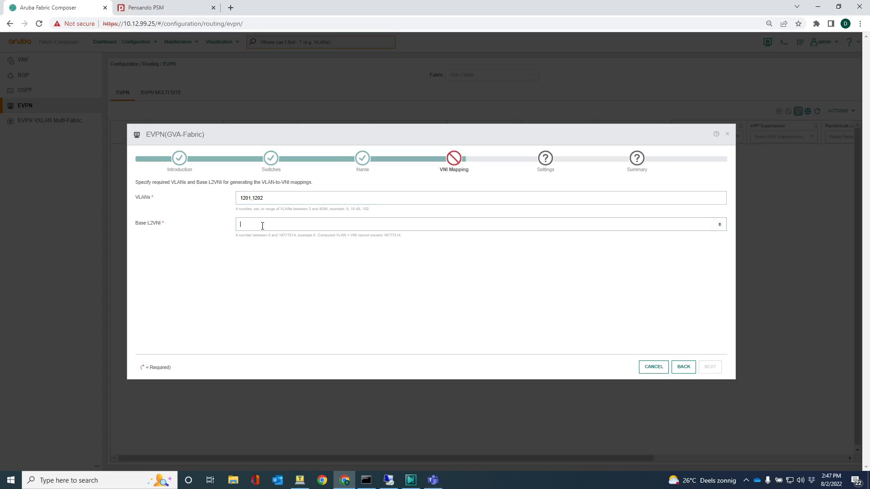
type("1200")
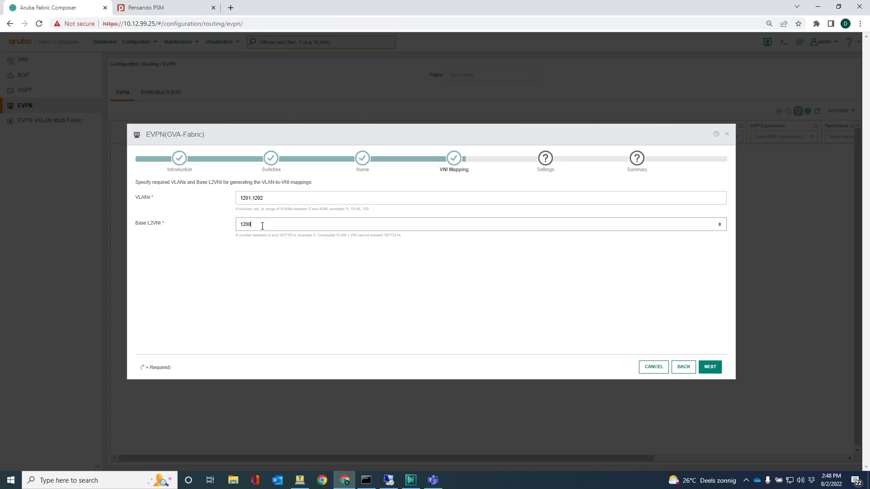
left_click(710, 369)
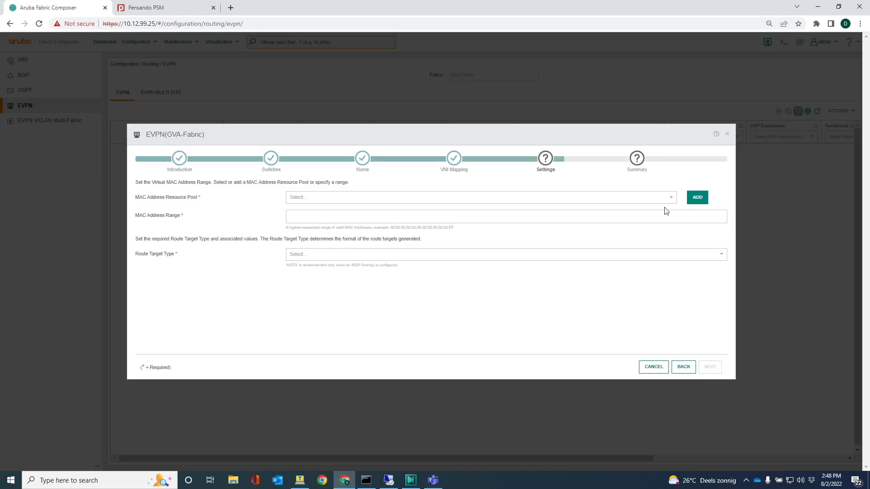
Choose the GVA MAC address pool and AUTO route targets, then continue to the Summary
left_click(637, 199)
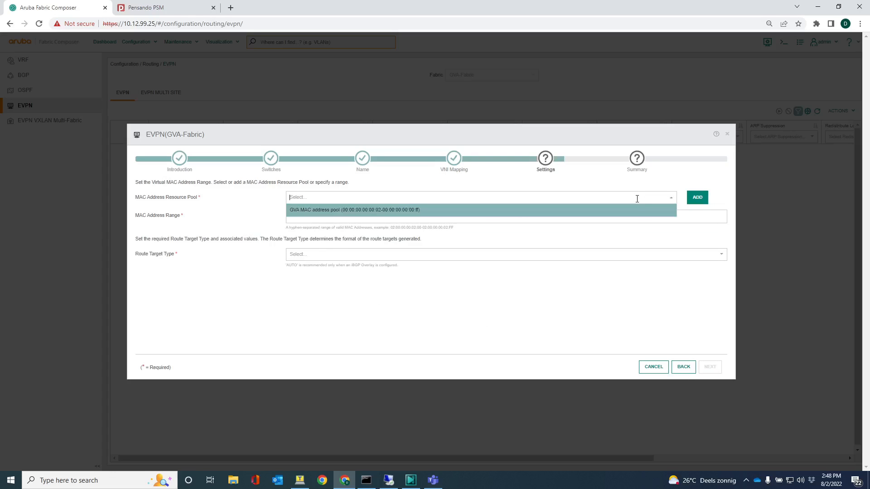
left_click(449, 213)
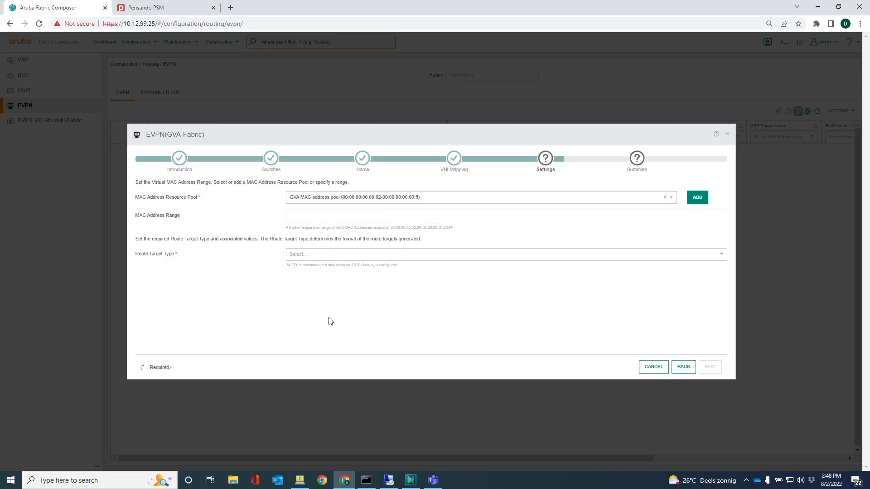
left_click(307, 257)
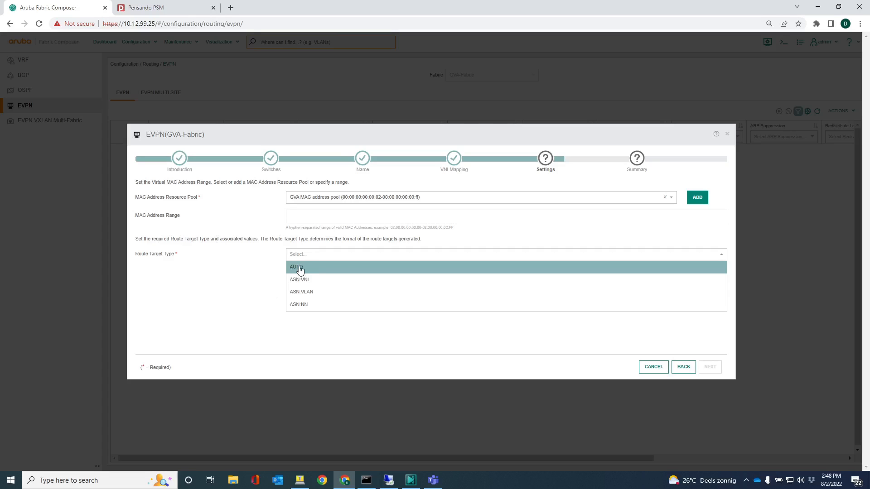
left_click(300, 270)
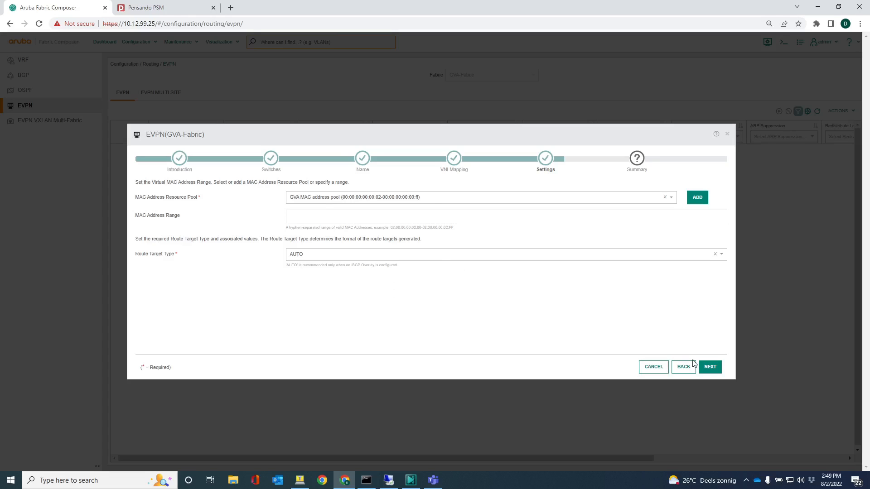
left_click(710, 368)
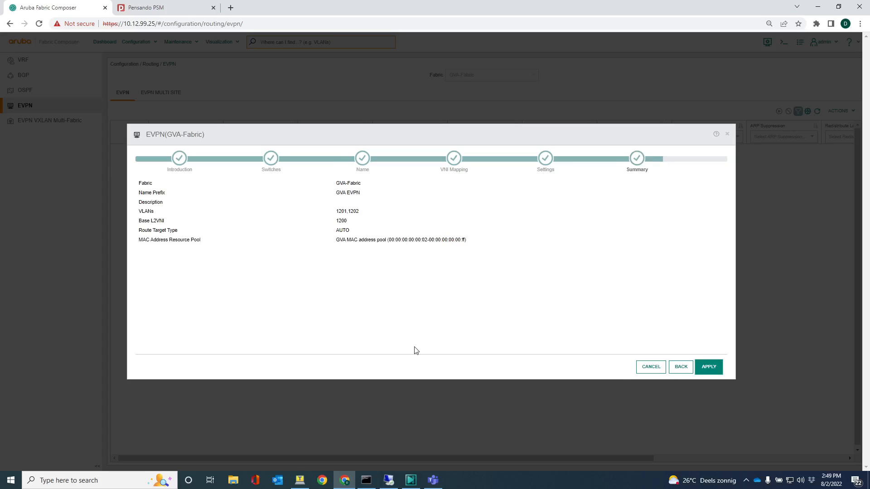
Launch Tera Term and SSH into switch 10.7.12.27 with the admin login credentials
key("super")
type("tera")
key("Return")
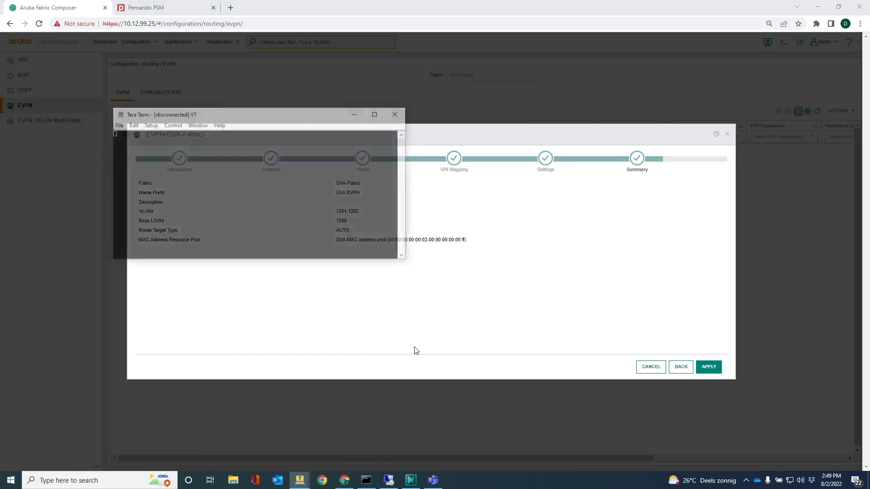
key("End")
key("BackSpace")
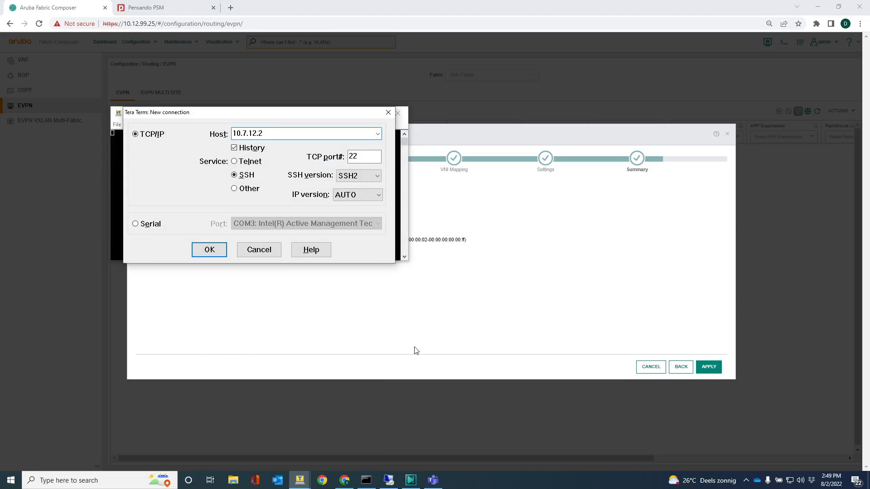
type("7")
key("Return")
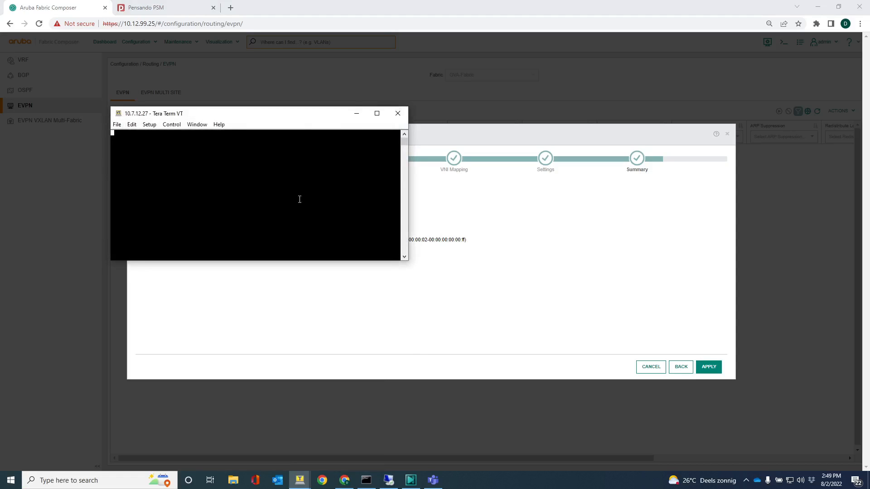
type("admin")
key("Tab")
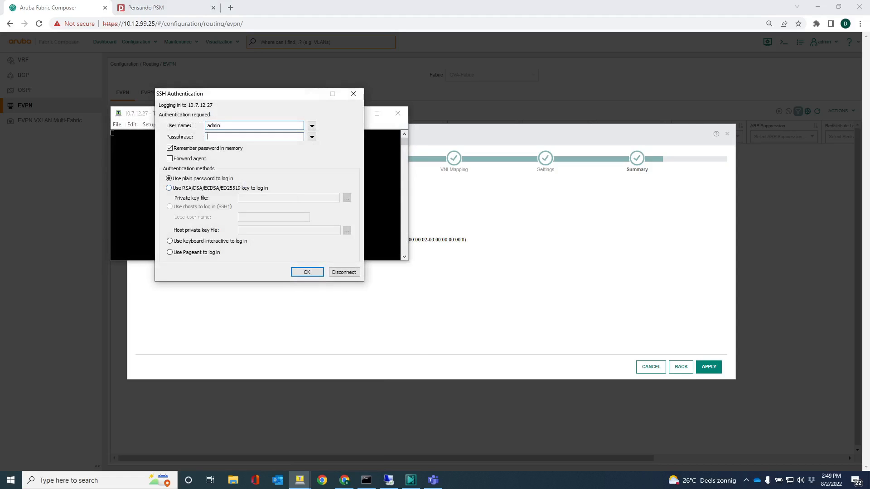
type("**********")
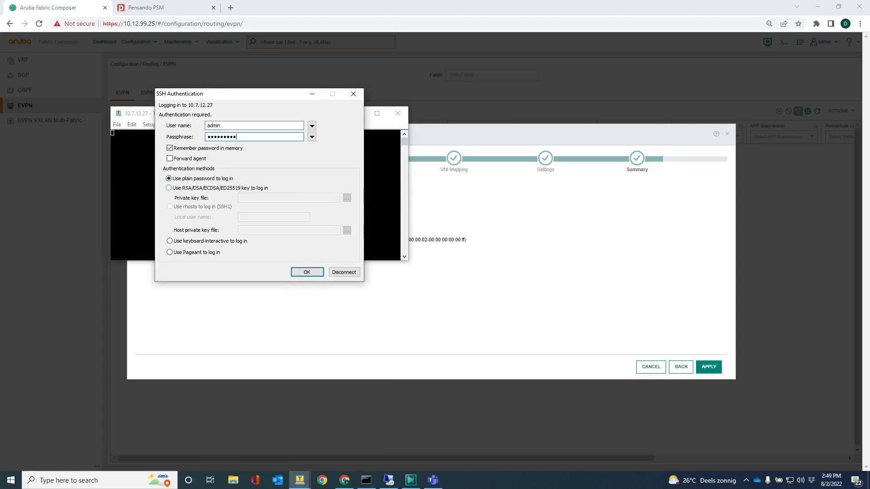
key("Return")
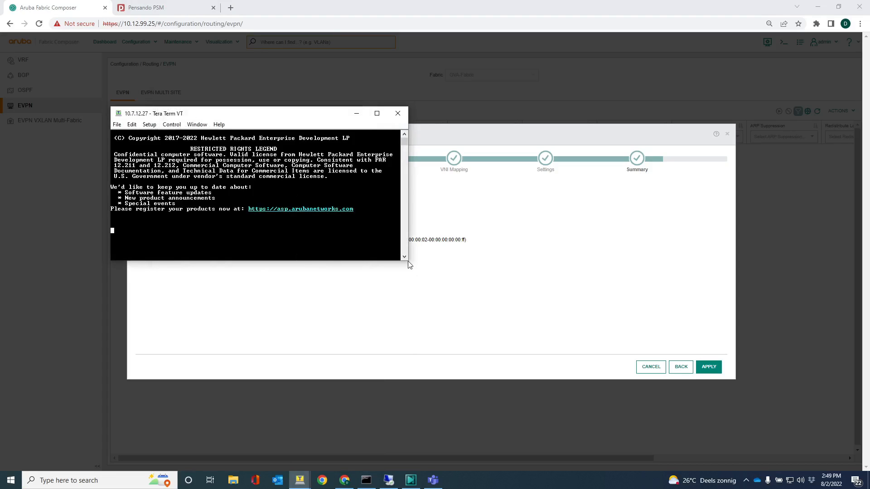
left_click_drag(410, 263, 638, 382)
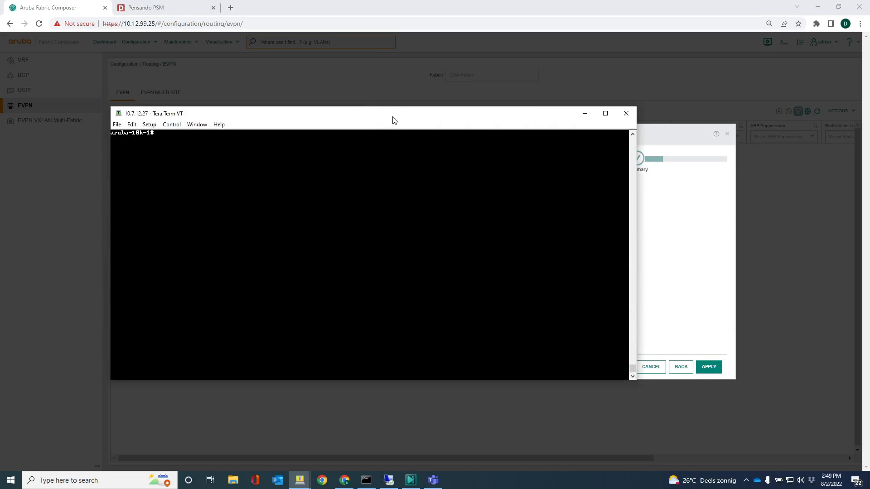
left_click_drag(395, 119, 315, 52)
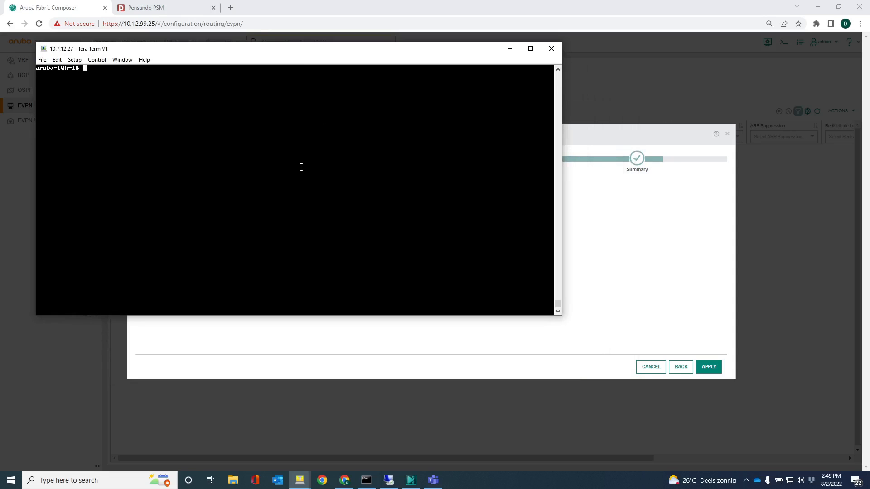
Review the running config with 'show run' and 'show run | begin evpn'
type("show run")
key("Return")
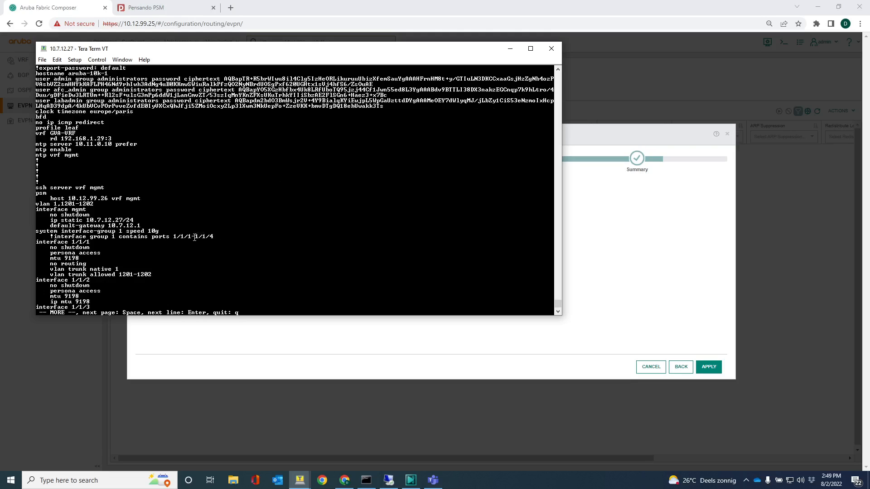
key("space")
key("space")
key("space")
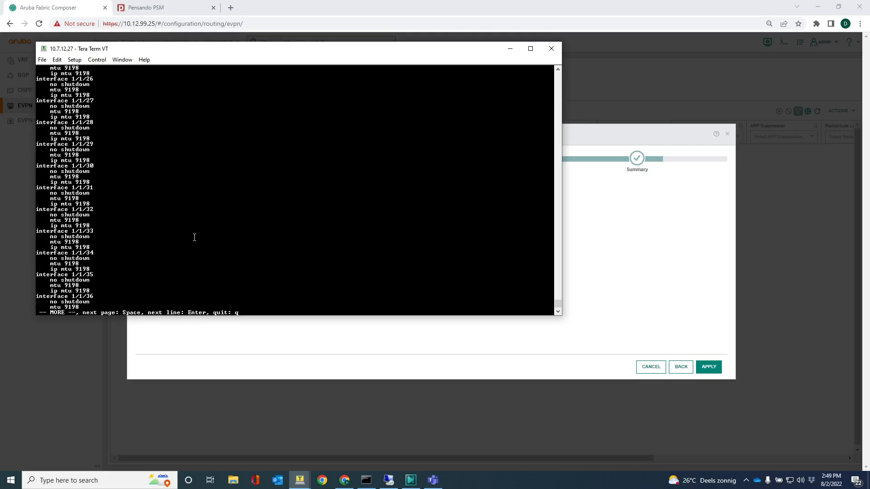
type("q")
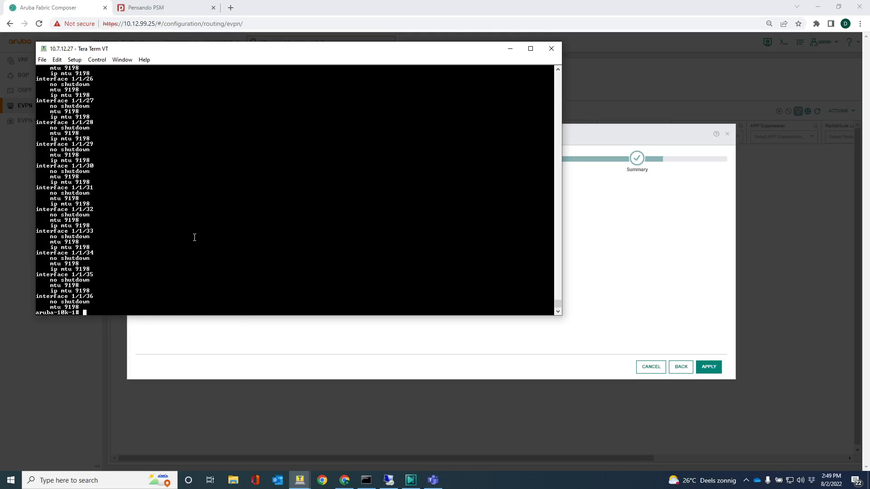
type(" show run | begin evpn")
key("Return")
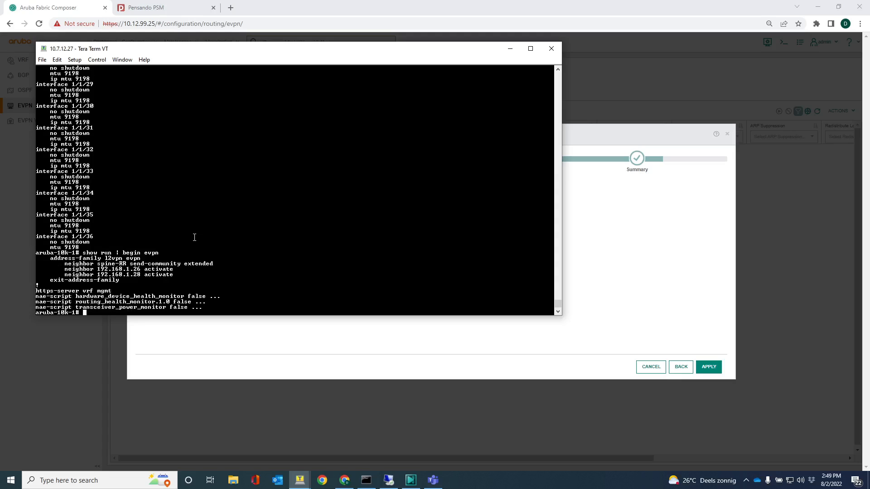
left_click_drag(121, 280, 36, 260)
left_click(135, 269)
Check VXLAN settings with 'show run | begin vxlan' and 'show run | include vxlan'
type("show run | begin vxlan")
key("Return")
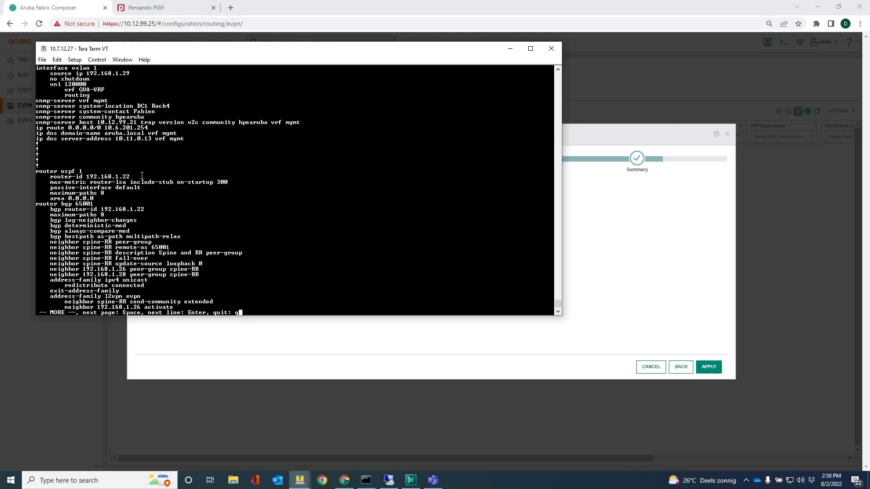
scroll(143, 138, "up", 5)
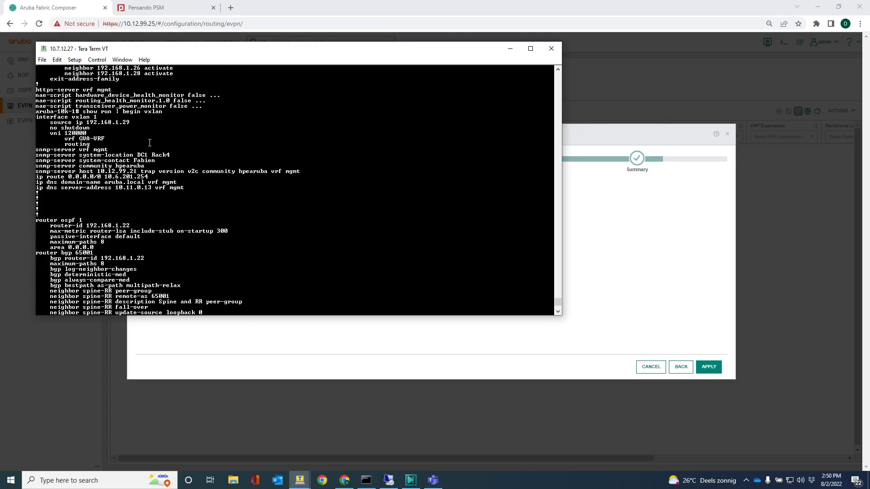
scroll(163, 181, "down", 7)
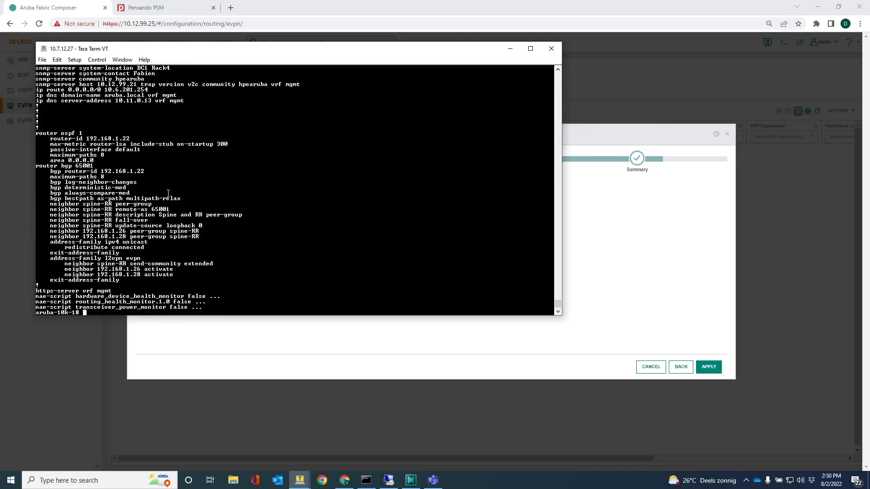
key("Up")
key("BackSpace")
key("BackSpace")
key("BackSpace")
key("BackSpace")
key("BackSpace")
key("BackSpace")
key("BackSpace")
key("BackSpace")
key("BackSpace")
key("BackSpace")
key("BackSpace")
type("include cx")
key("BackSpace")
key("BackSpace")
type("vxlan")
key("Return")
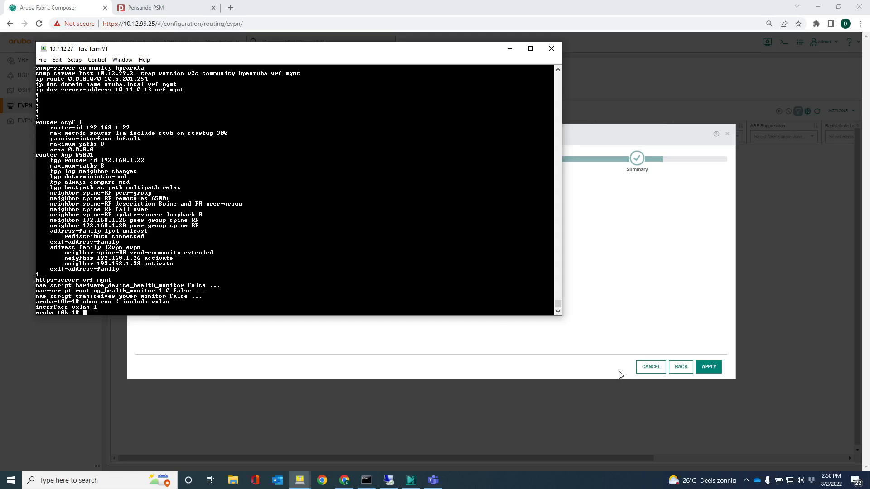
Apply the EVPN, creating GVA EVPN instances for VLANs 1201 and 1202 on all switches
left_click(711, 371)
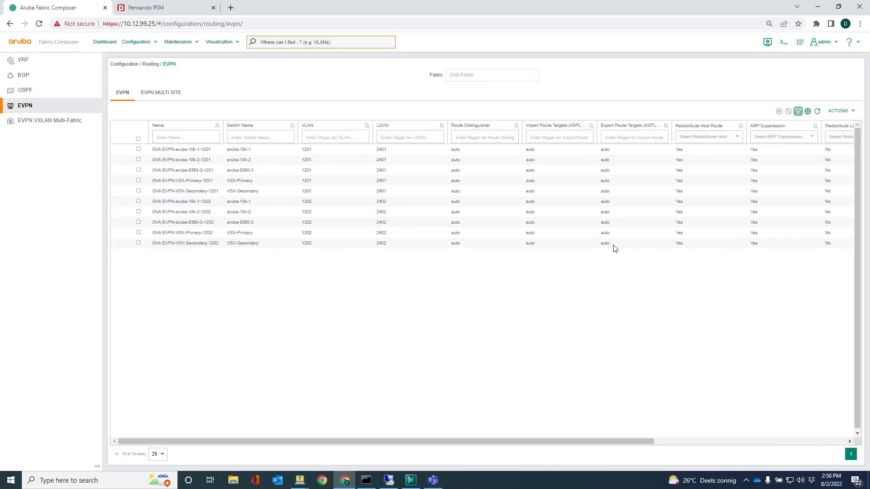
In the switch terminal, run 'show run | begin evpn' and inspect the VLAN 1201 and 1202 EVPN entries
mouse_move(300, 479)
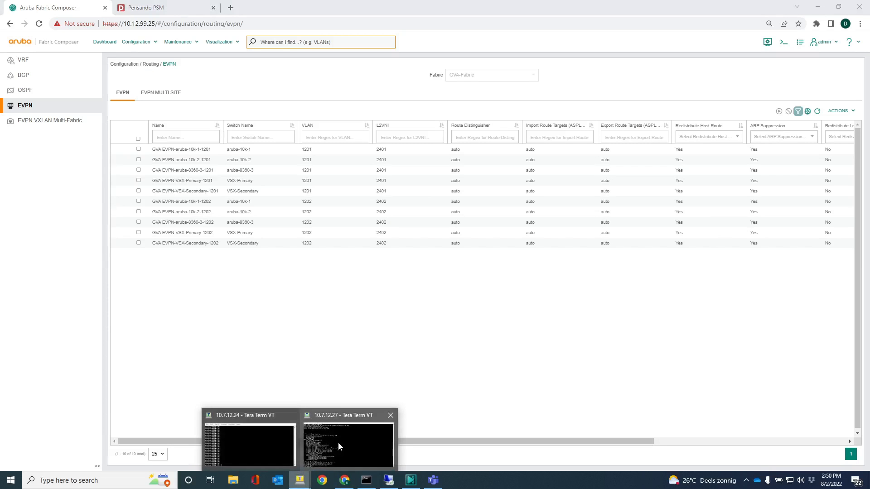
left_click(339, 443)
key("Return")
key("Return")
key("Return")
type("show run | begin vxlan")
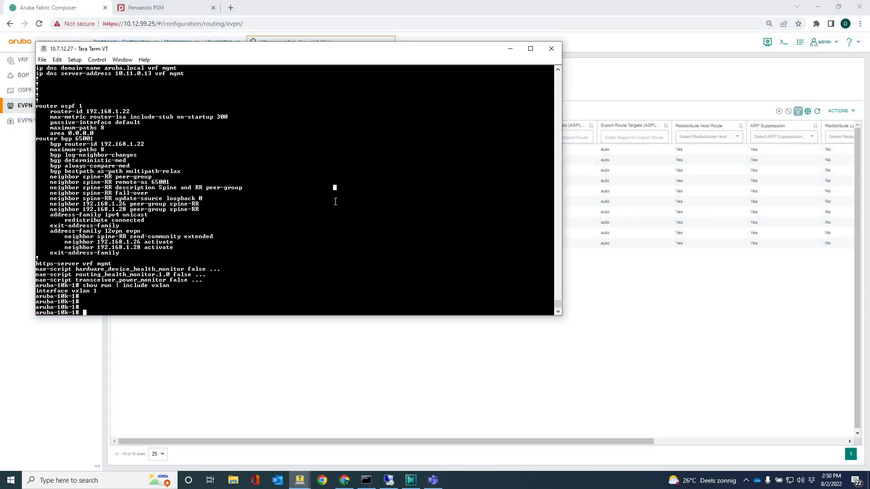
key("BackSpace")
key("BackSpace")
key("BackSpace")
key("BackSpace")
key("BackSpace")
key("BackSpace")
key("BackSpace")
key("BackSpace")
key("BackSpace")
key("BackSpace")
key("BackSpace")
key("BackSpace")
key("BackSpace")
key("BackSpace")
type("| begin evpn")
key("Return")
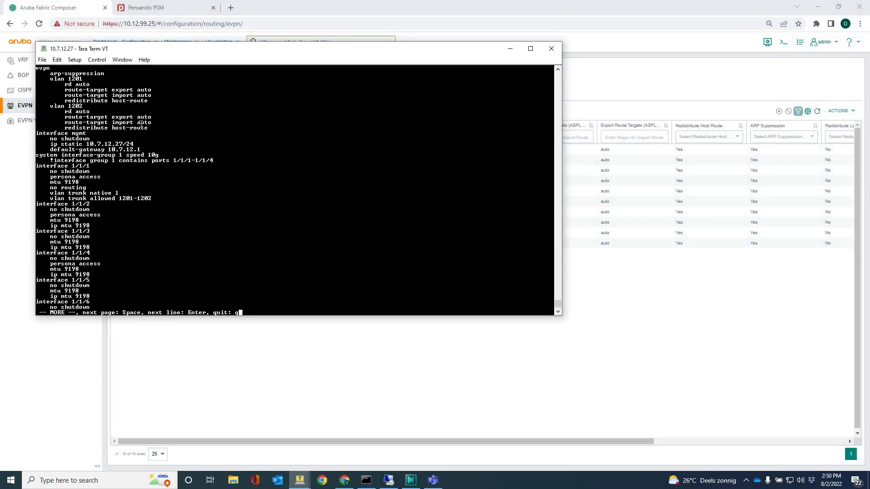
scroll(107, 132, "up", 2)
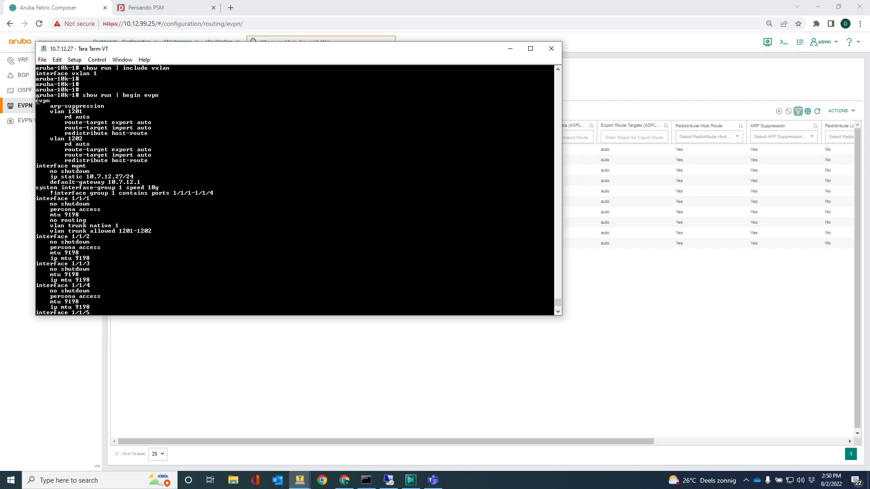
left_click_drag(37, 100, 162, 158)
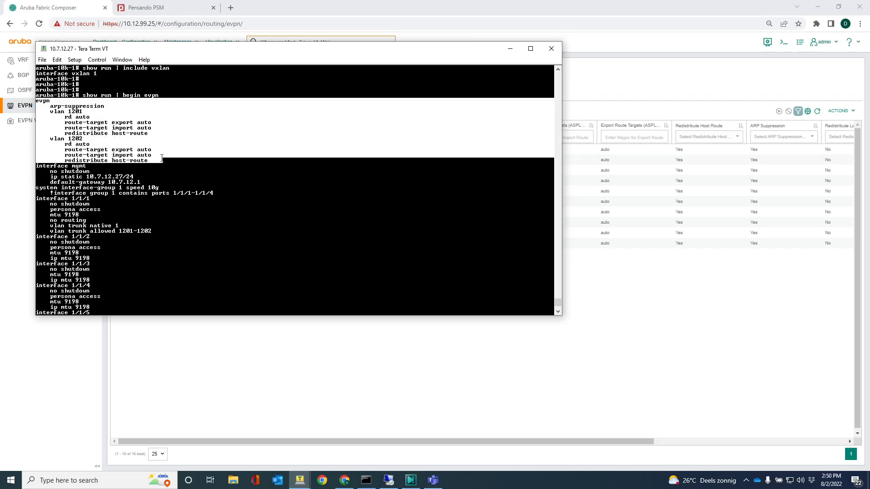
left_click(76, 134)
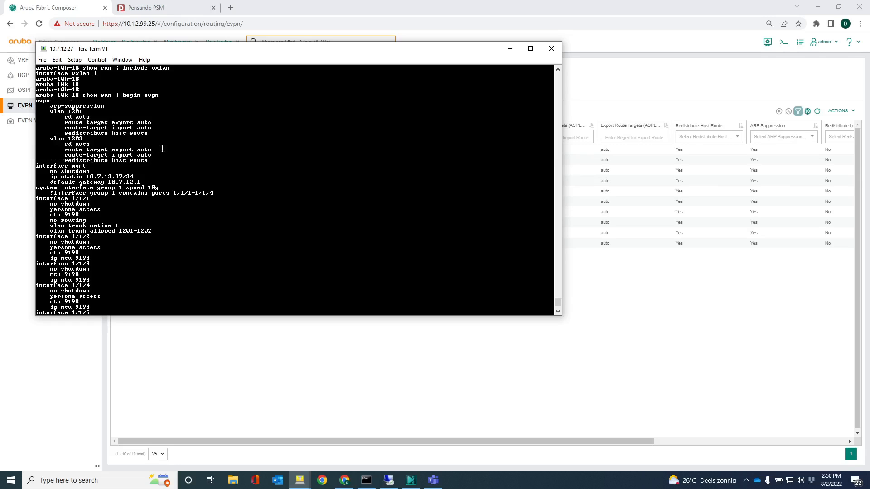
key("space")
key("space")
key("space")
key("space")
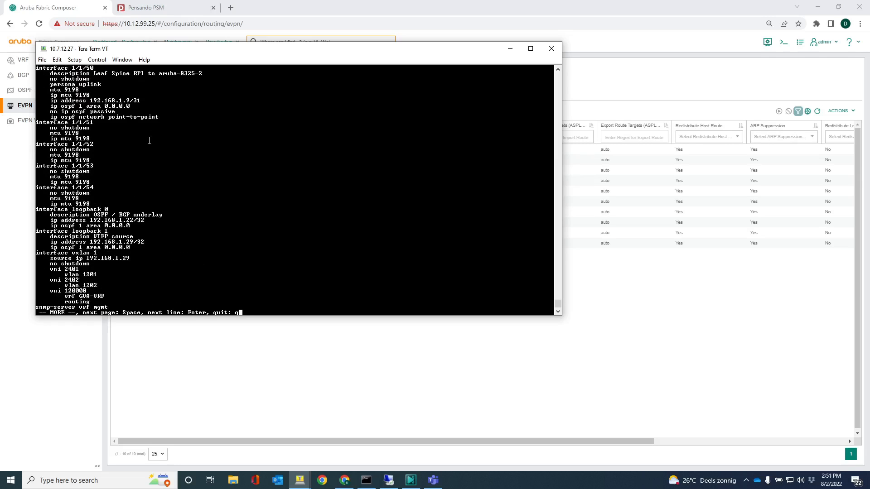
Run 'show run int vxlan' and confirm VNIs 2401, 2402 and 120000 for GVA-VRF
type("qsho")
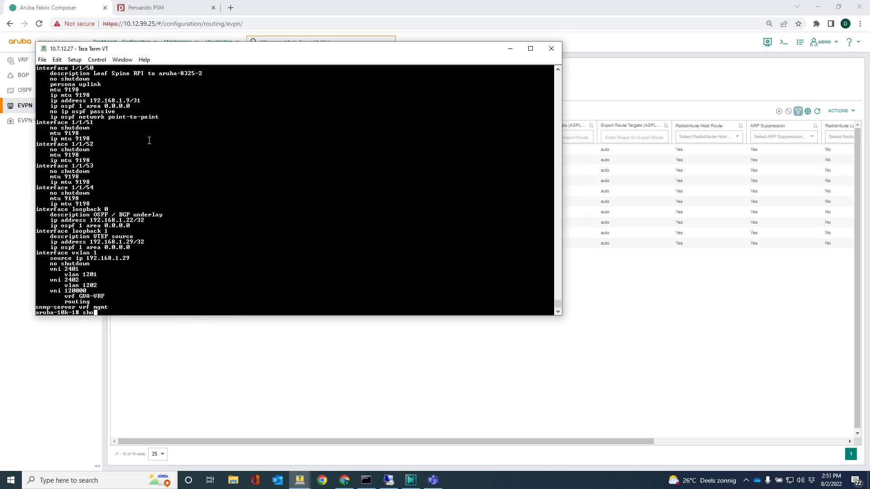
type("w run int vxlan")
key("Return")
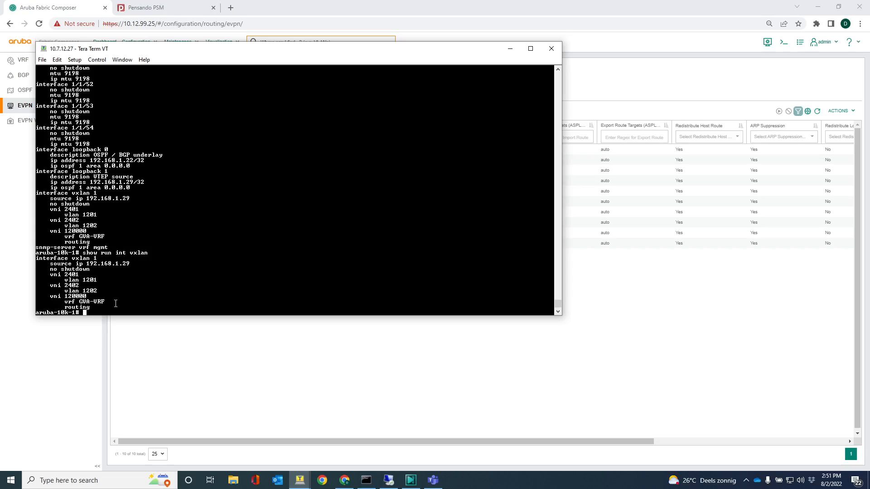
left_click_drag(109, 302, 42, 276)
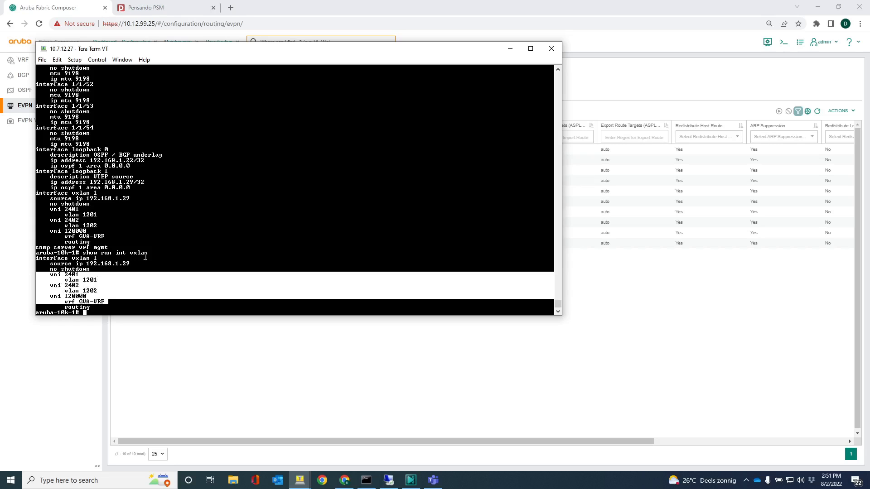
left_click(157, 287)
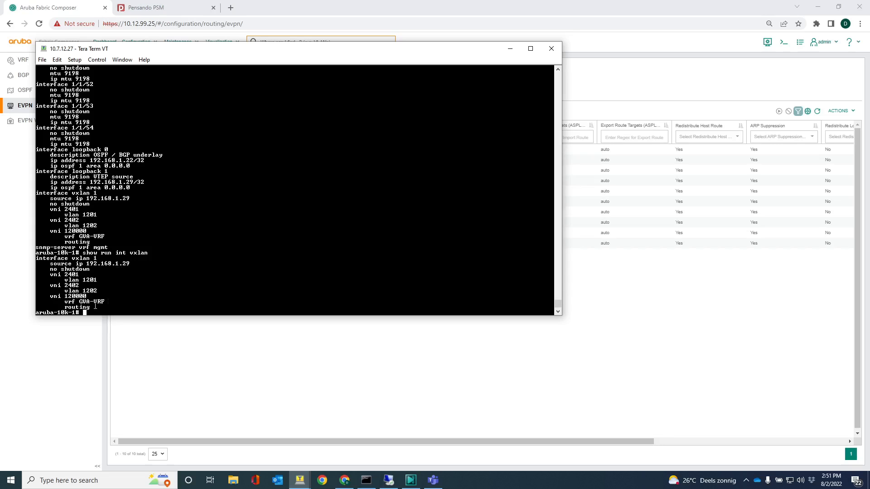
left_click_drag(94, 308, 38, 296)
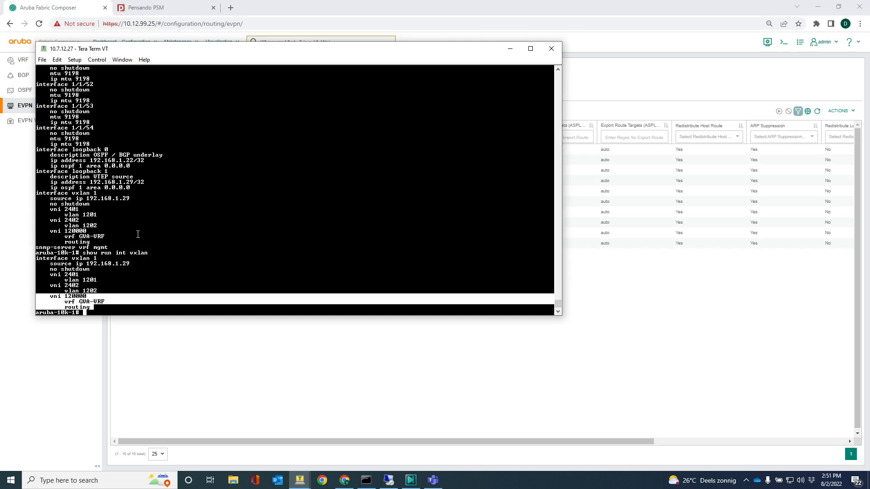
left_click(177, 223)
key("Return")
key("Return")
key("Return")
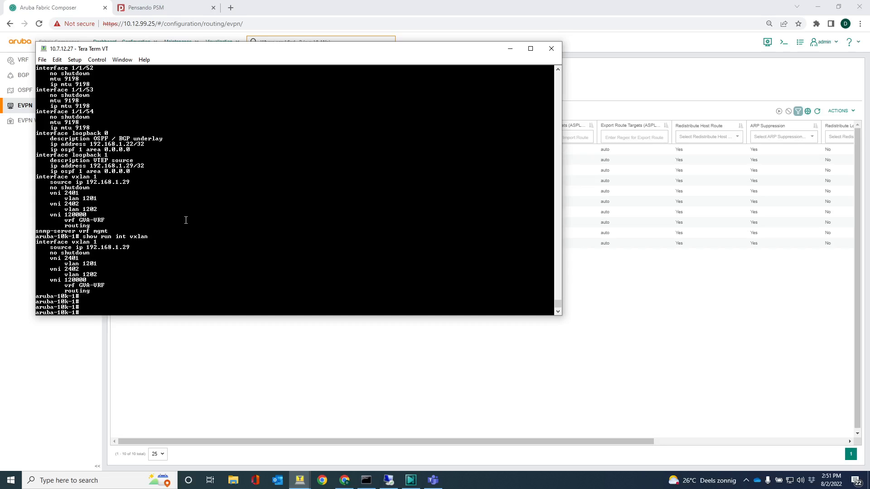
Minimize Tera Term and open GVA-VRF's IP Interfaces, which show only the VLAN 1200 SVI
left_click(511, 49)
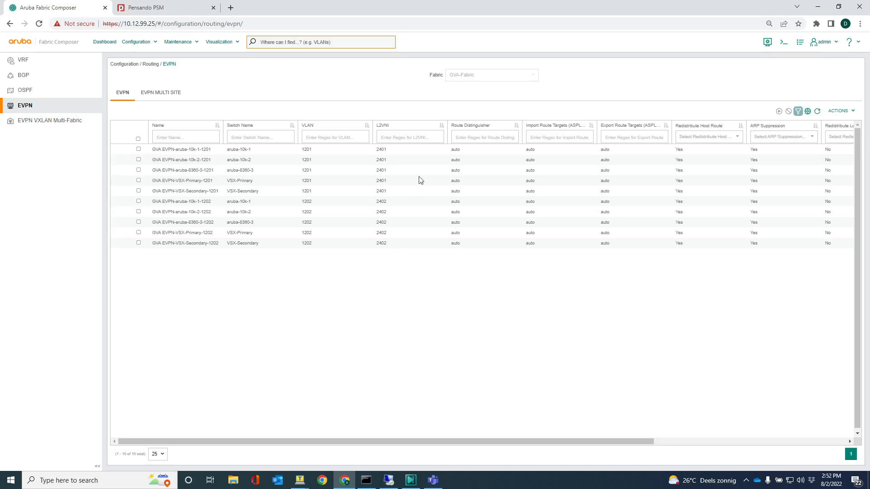
left_click(23, 61)
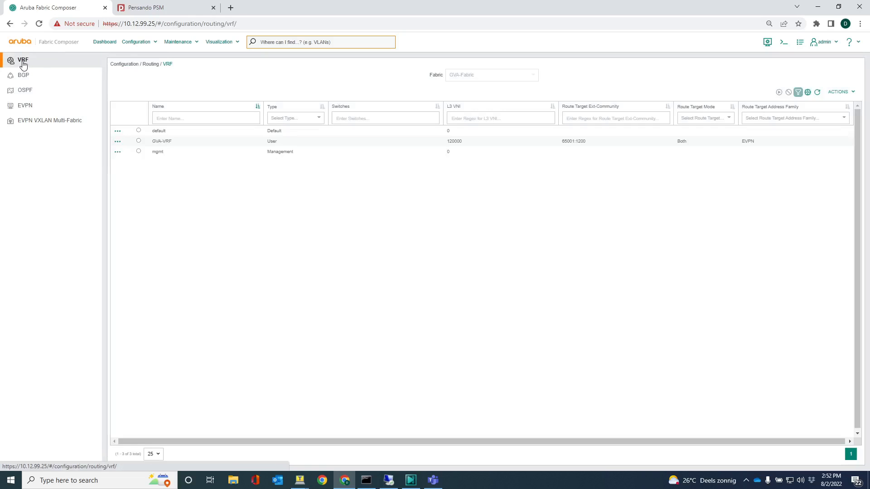
left_click(118, 141)
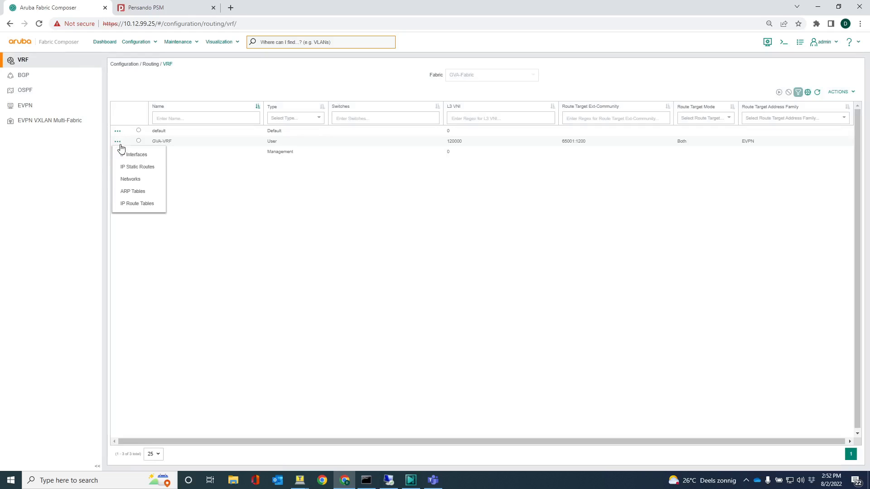
left_click(129, 156)
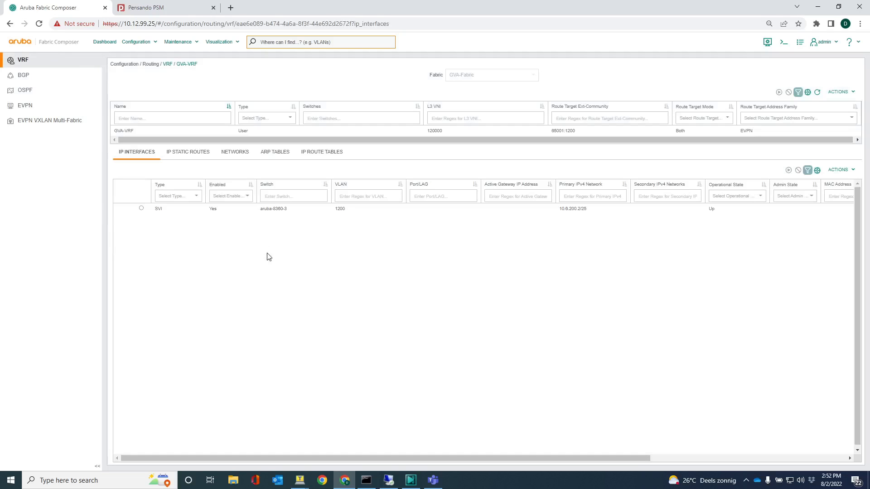
left_click(235, 152)
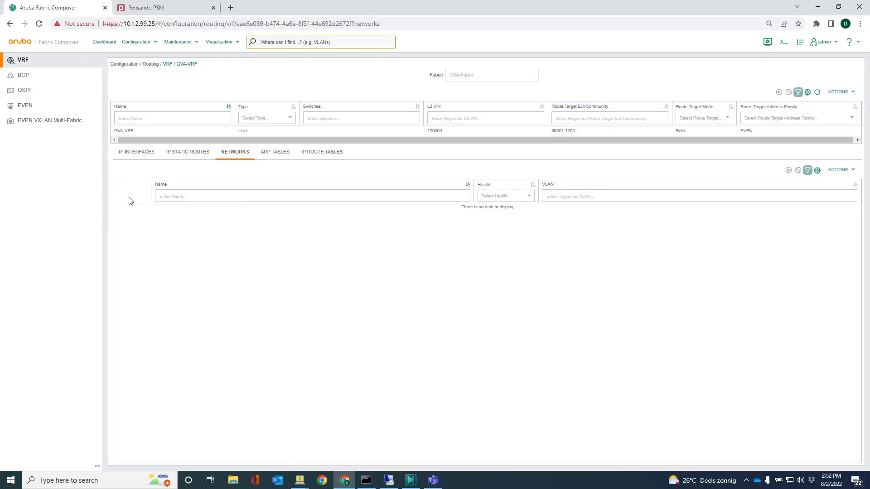
left_click(125, 155)
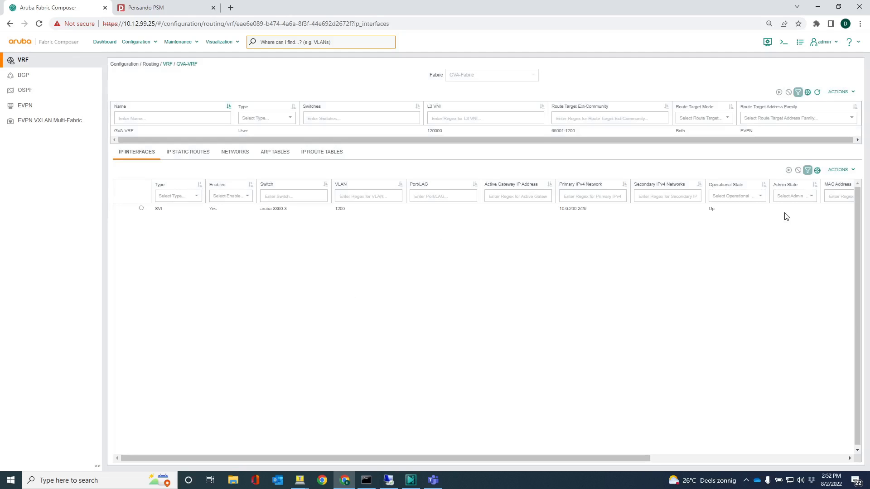
left_click(839, 170)
Start a VLAN 1201 SVI on all switches except aruba-8325-1 and -2, with subnet 10.6.201.0/24
left_click(820, 186)
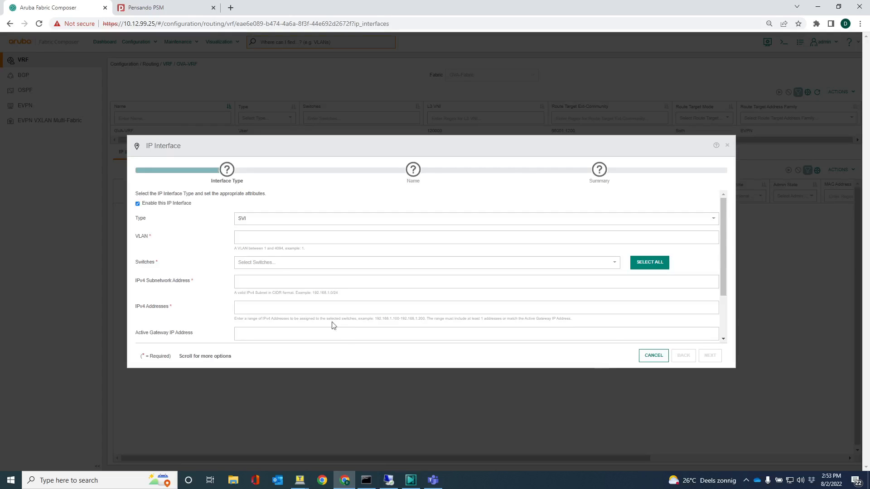
left_click(268, 239)
type("1")
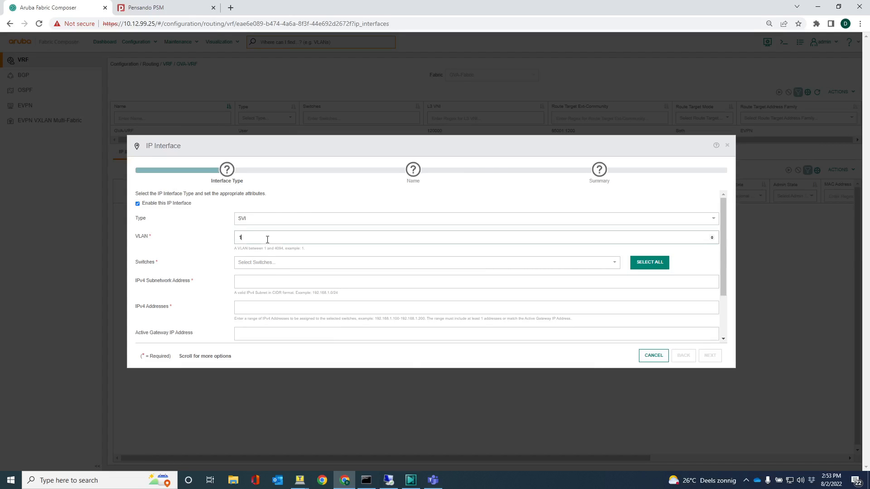
type("201")
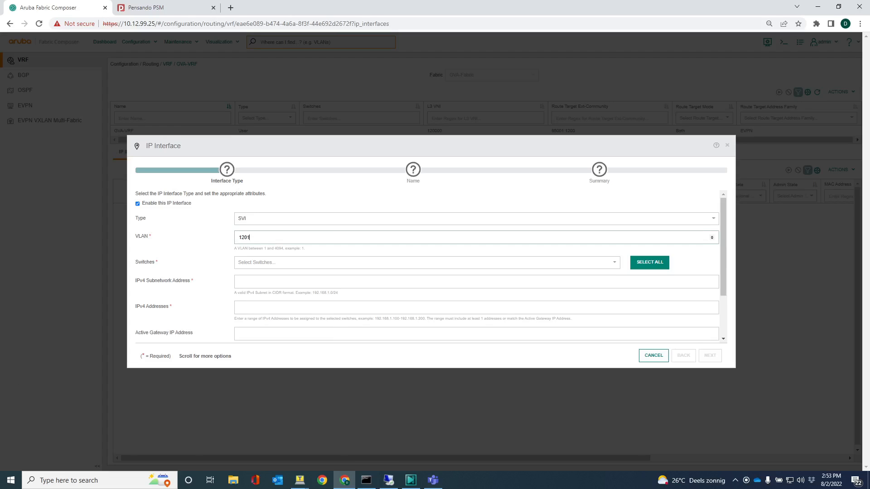
left_click(648, 268)
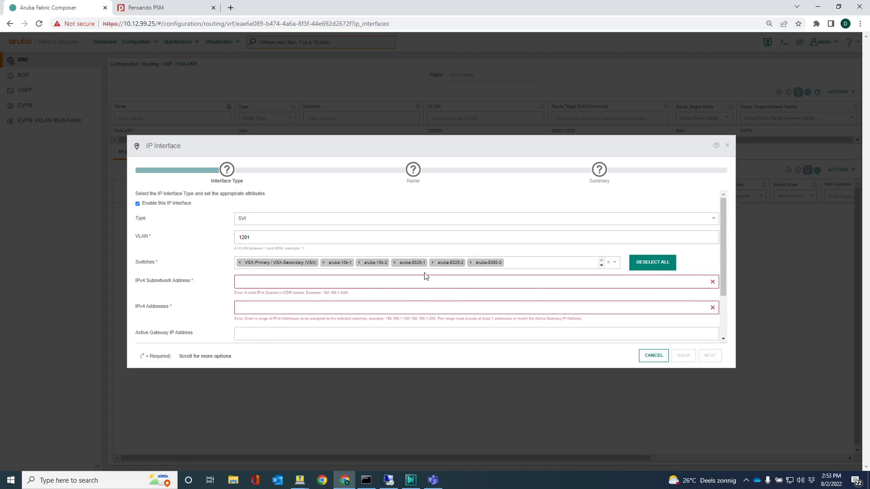
left_click(395, 263)
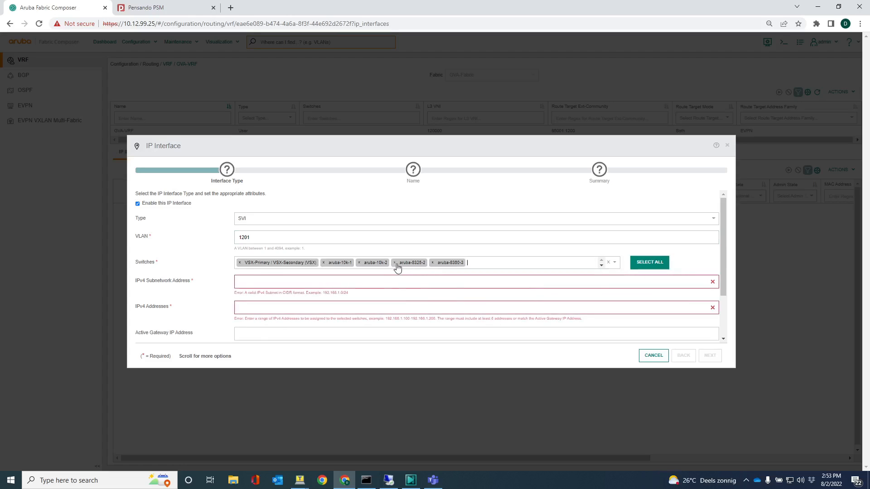
left_click(394, 263)
left_click(277, 284)
type("10.6.201.0")
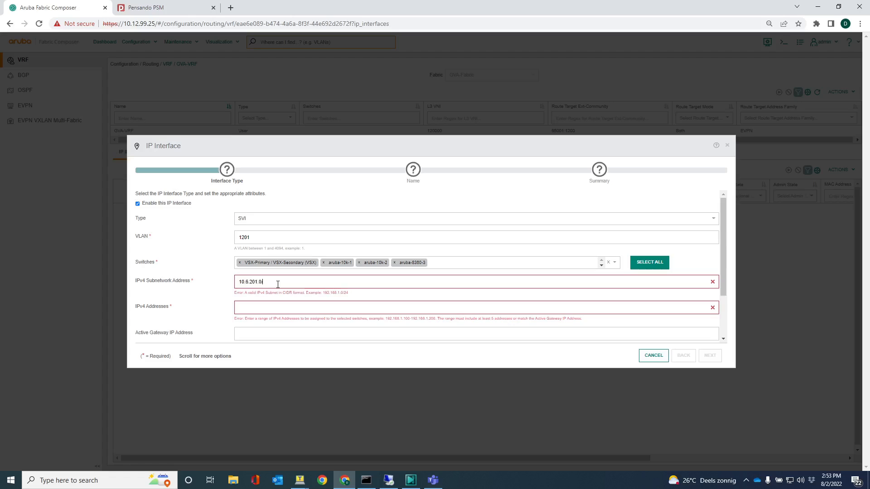
type("/24")
scroll(278, 301, "down", 2)
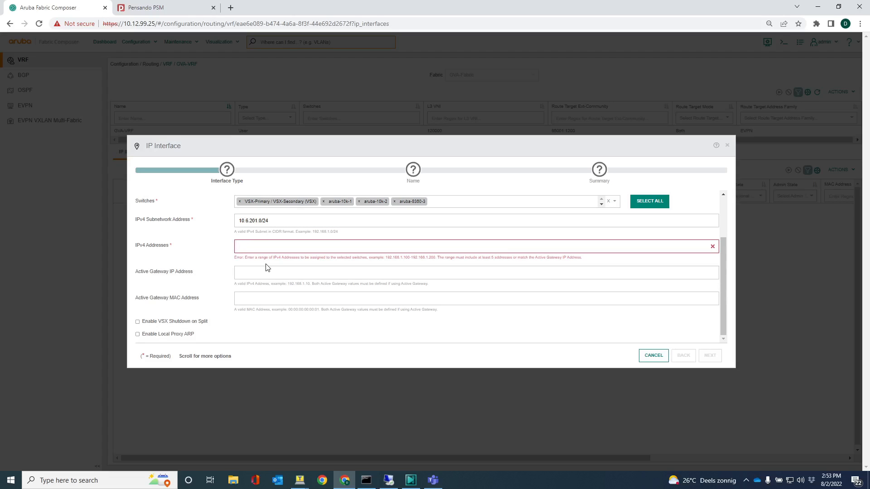
Enter addresses 10.6.201.2-10.6.201.10, gateway 10.6.201.1 and gateway MAC 00:00:00:00:01:00
type("0.6.201.2-10.6")
type(".201.10")
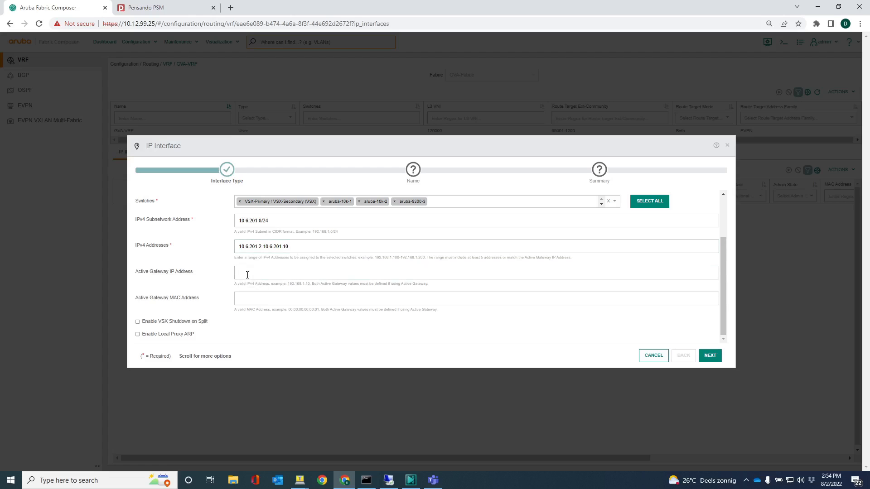
type("10")
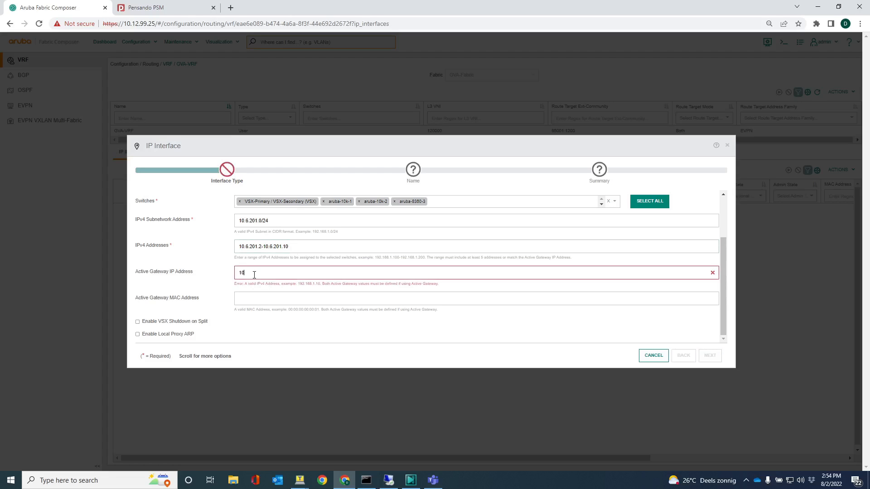
type(".6.201.1")
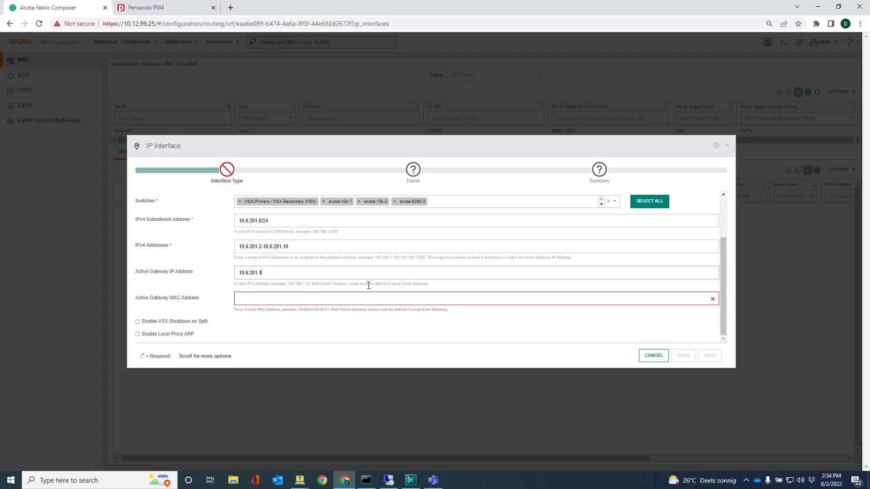
left_click(343, 302)
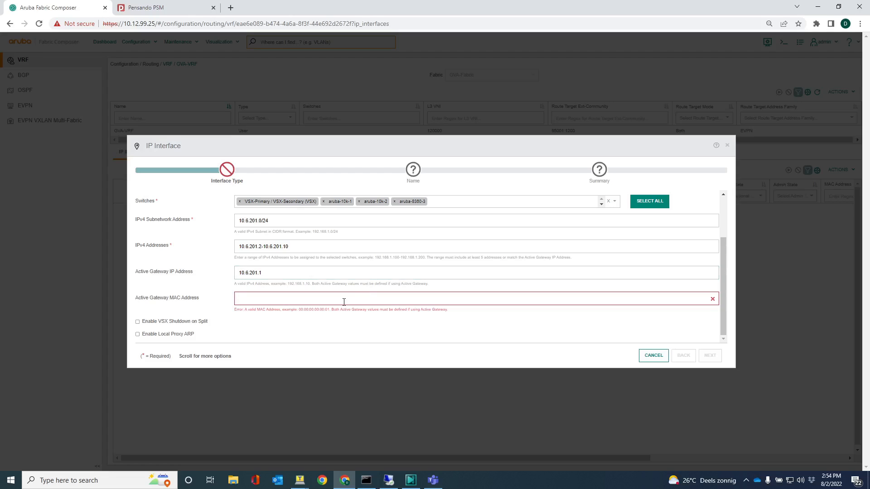
type("00:00:00:00:01:00")
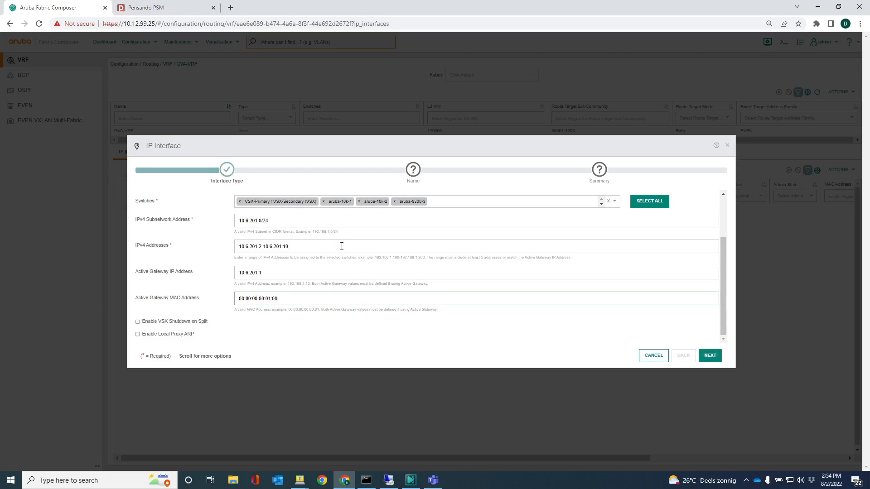
left_click(711, 356)
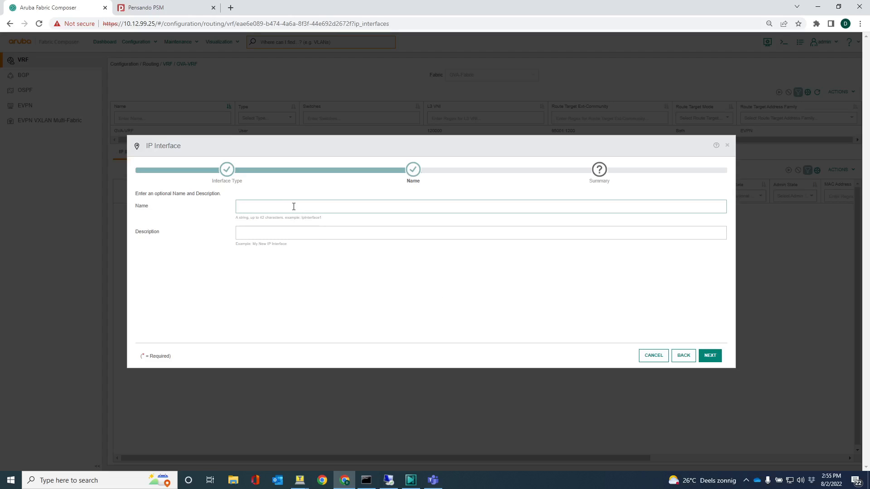
Name the SVI 'IP interface VLAN 1201' and apply it to create the VLAN 1201 interfaces
type("IP interface VLAN 1201")
left_click(710, 357)
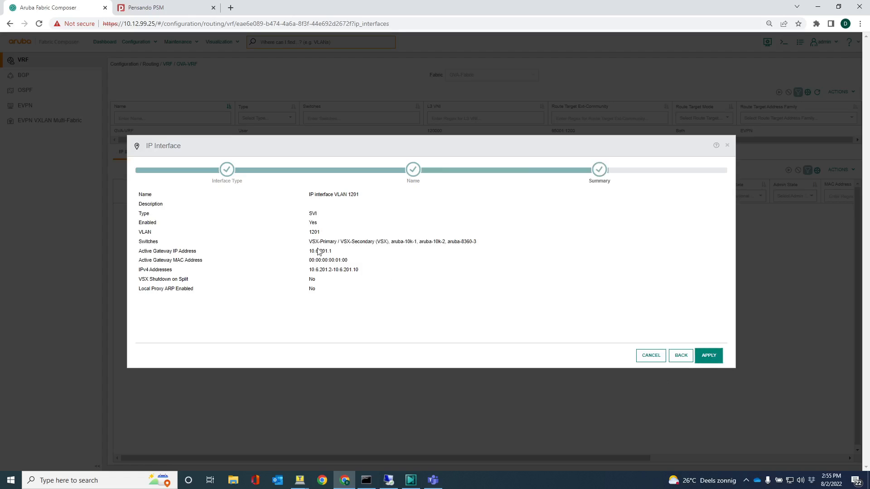
left_click(709, 355)
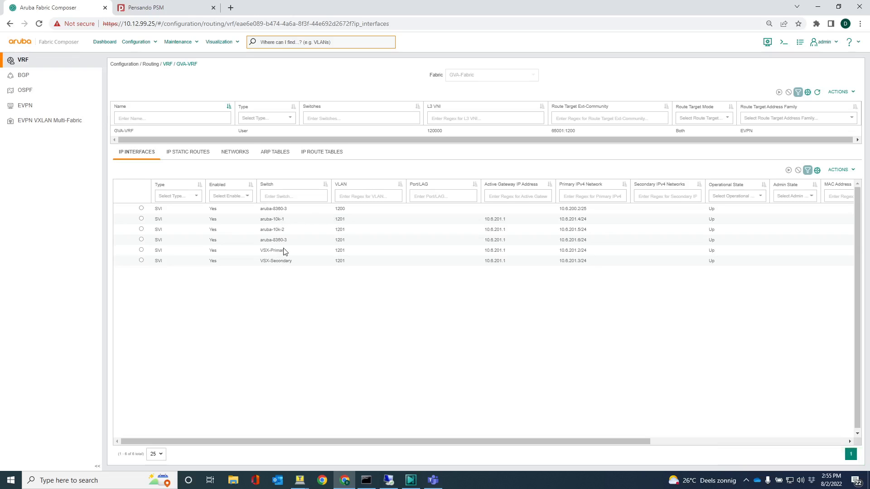
Start a VLAN 1202 SVI on every switch except the two aruba-8325 spines
left_click(839, 169)
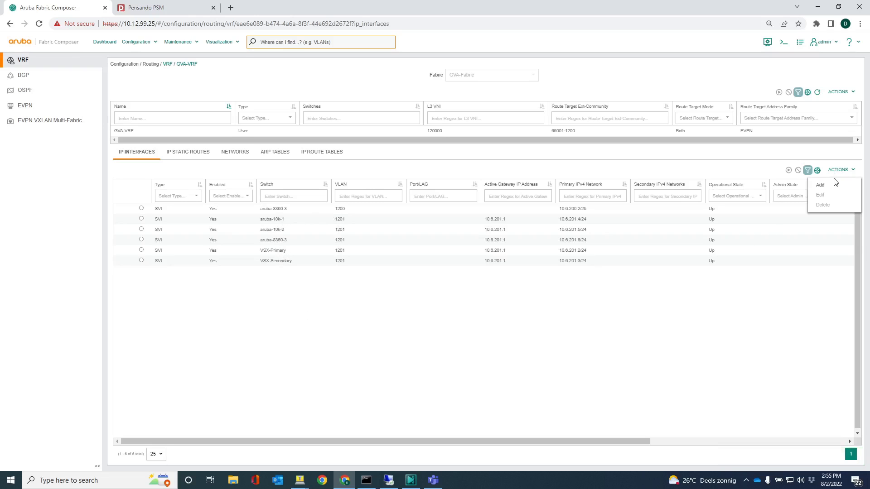
left_click(827, 185)
left_click(254, 238)
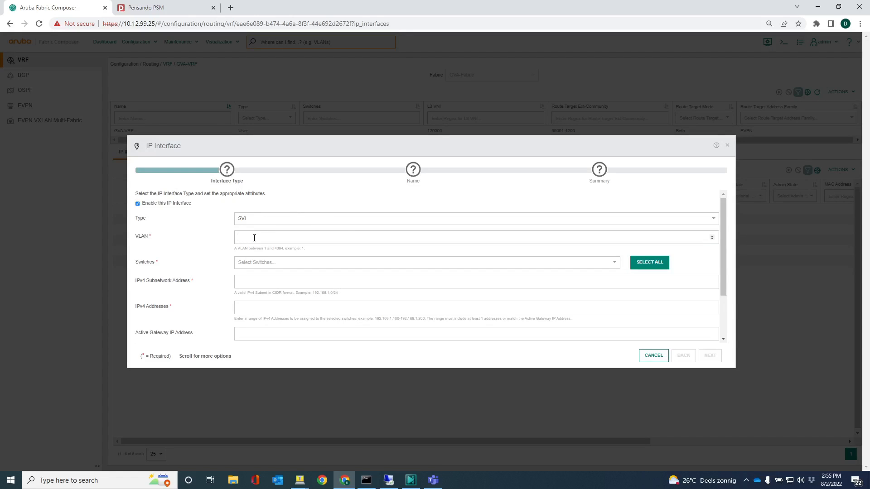
type("1202")
left_click(646, 264)
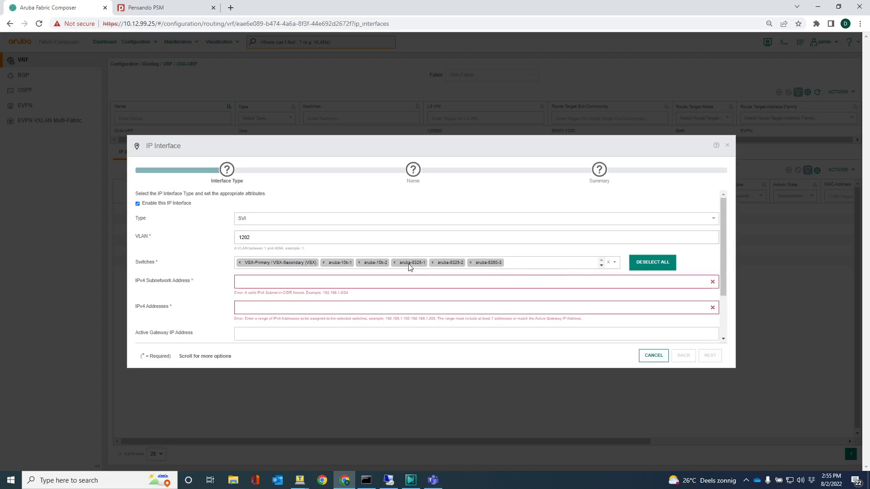
left_click(394, 264)
left_click(394, 264)
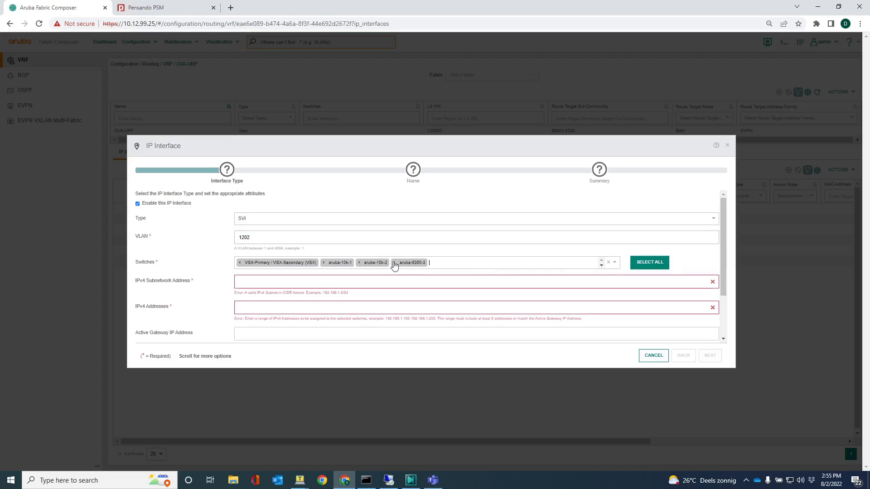
Enter subnet 10.6.202.0/24, addresses 10.6.202.2-10.6.202.10, gateway 10.6.202.1 and MAC 00:00:00:00:01:00
left_click(327, 282)
type("10.6.202.0/2410")
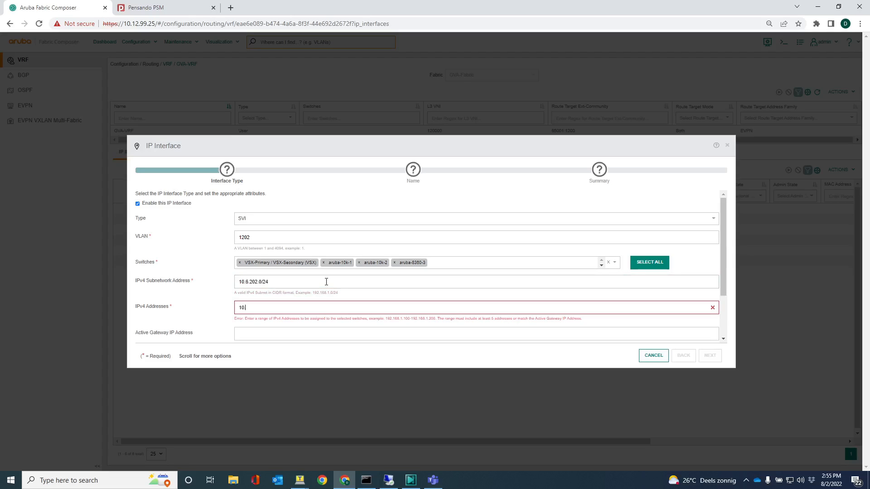
type(".6.202.2-10.6.202.10")
scroll(337, 284, "down", 2)
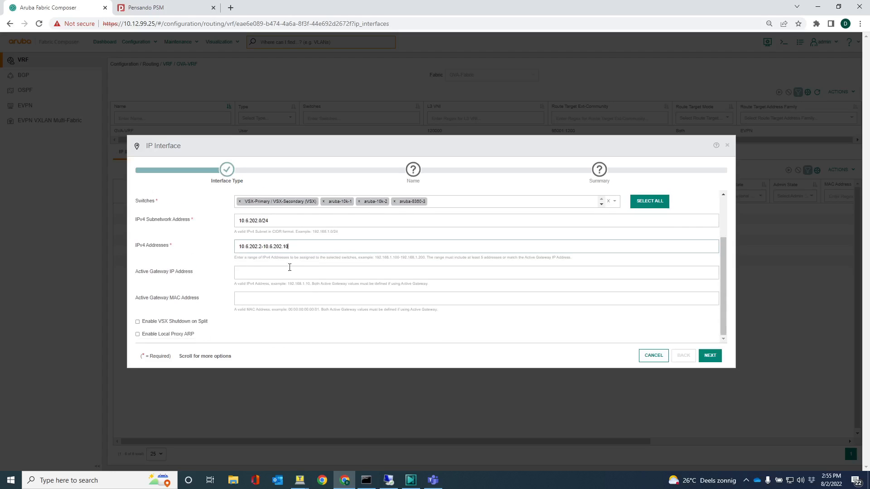
left_click(288, 274)
type("10.6.202.1")
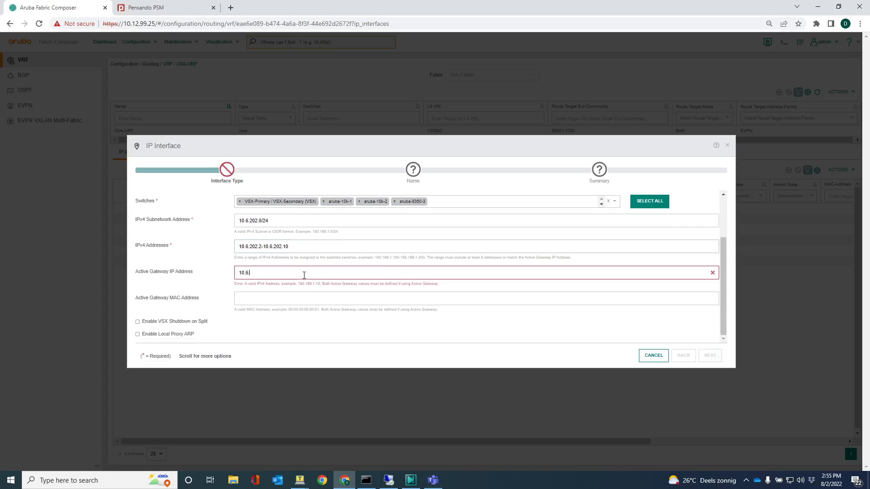
left_click(241, 302)
type("00:00:00:00")
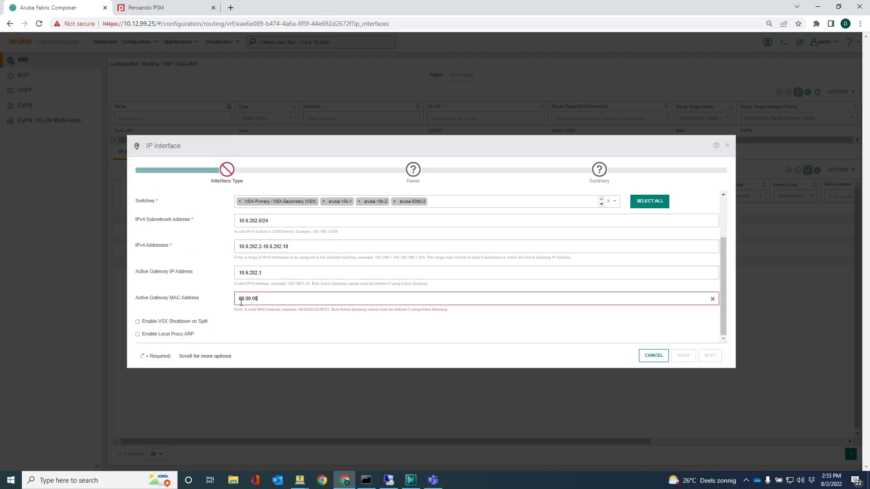
type(":01:00")
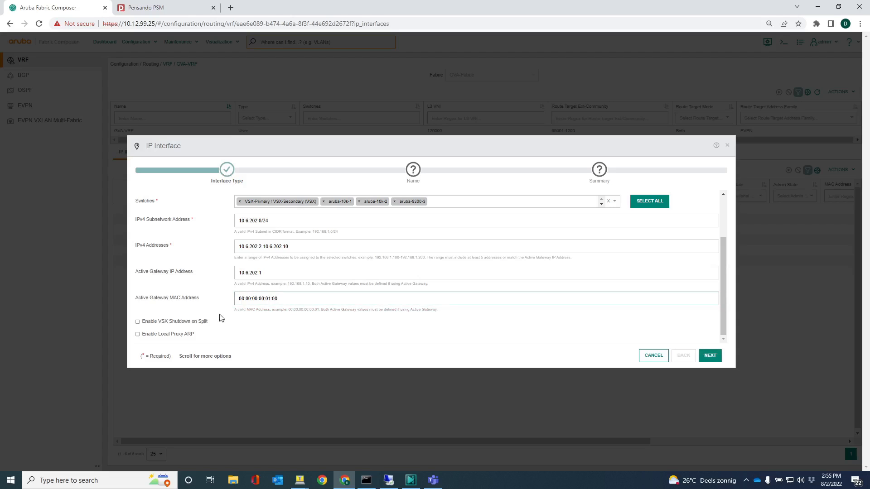
Name the SVI 'IP interface VLAN 12' and apply it to create the VLAN 1202 interfaces
left_click(710, 356)
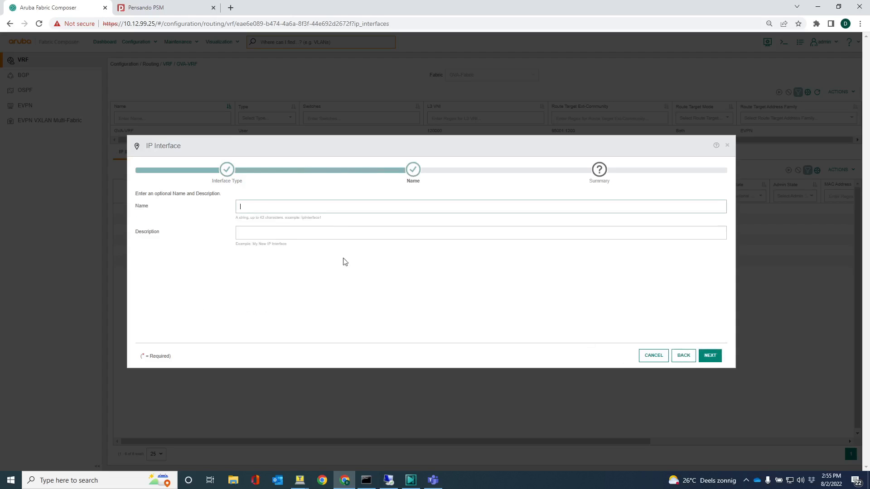
type("Ip interface VLAN 1202")
left_click(245, 207)
key("BackSpace")
key("BackSpace")
type("P")
left_click(710, 356)
left_click(710, 357)
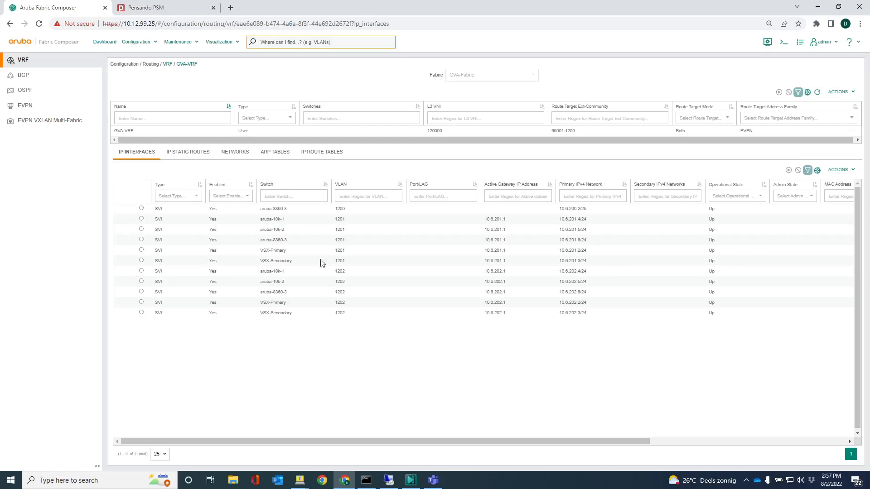
Display the GVA-Fabric network topology showing the spine and leaf switches
left_click(212, 42)
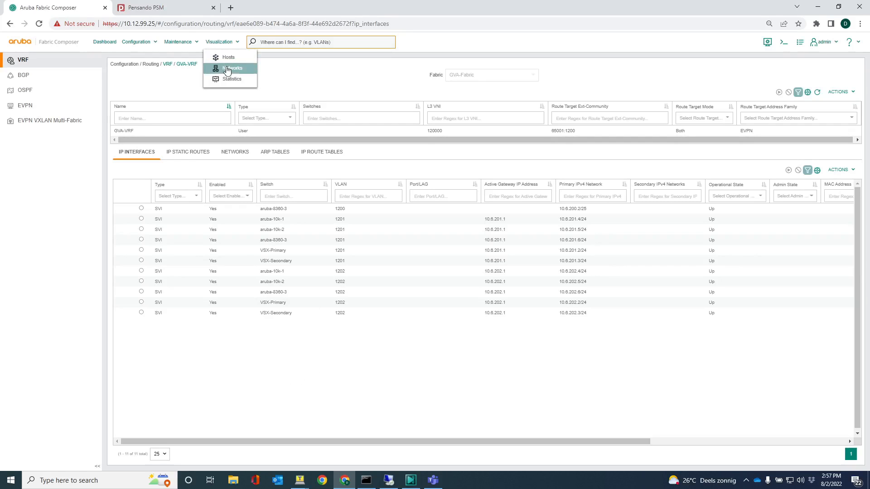
left_click(227, 69)
scroll(337, 246, "down", 1)
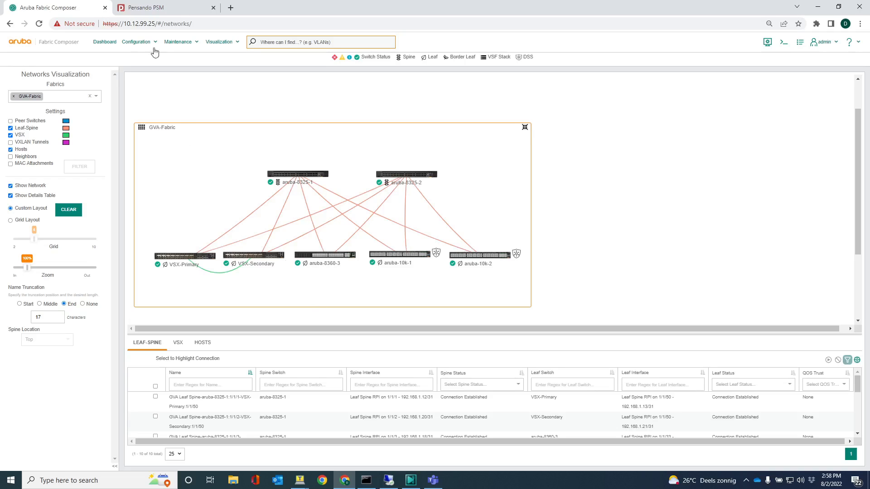
left_click(134, 44)
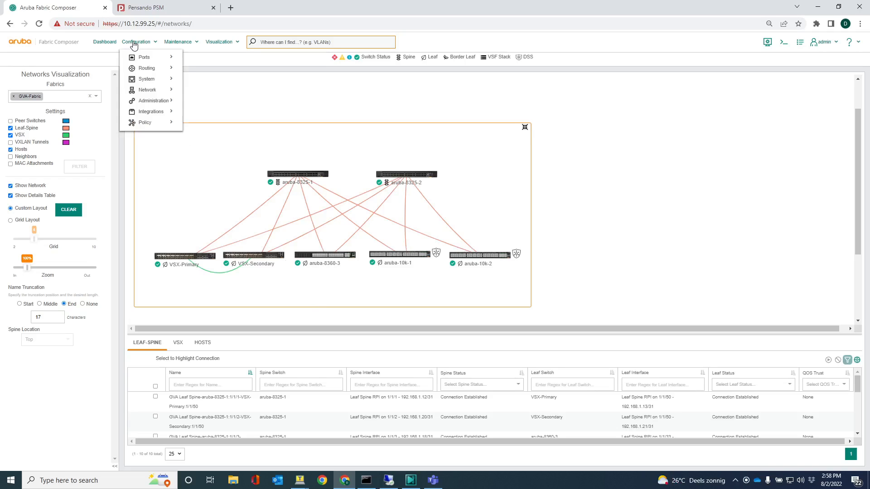
Add VLANs 1201 and 1202 to the 'GVA to 8320' link aggregation group
mouse_move(154, 57)
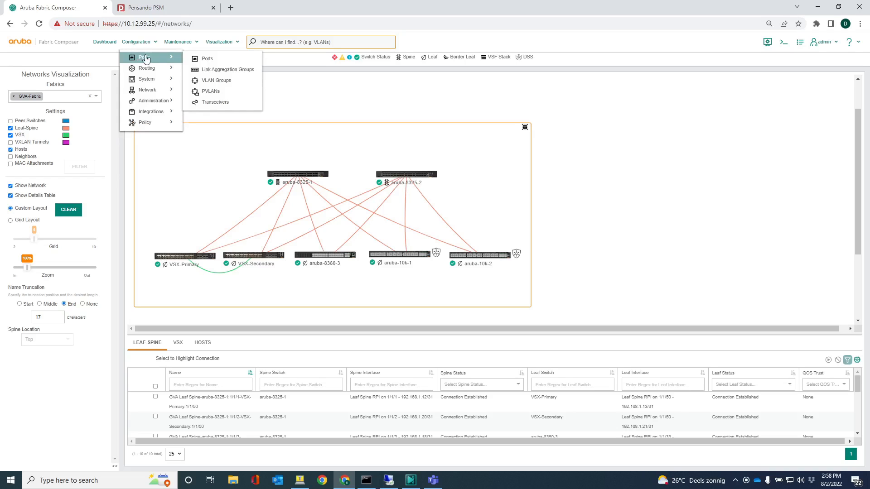
left_click(218, 68)
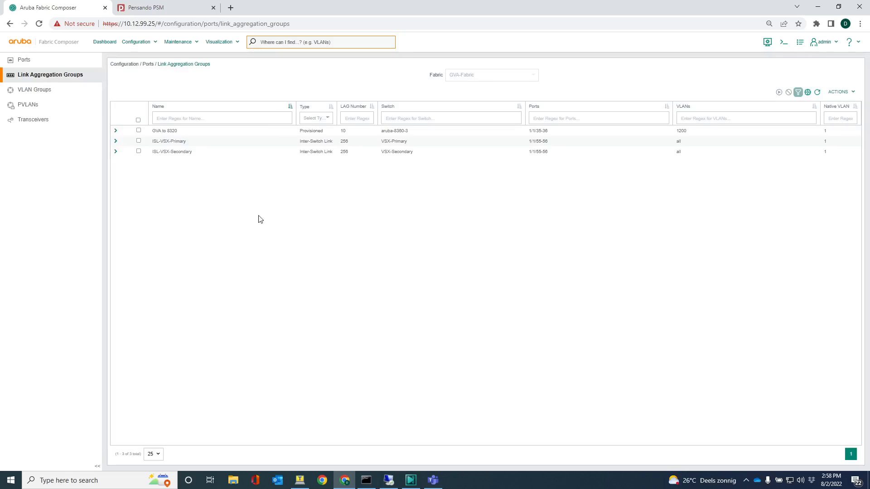
left_click(139, 131)
left_click(842, 92)
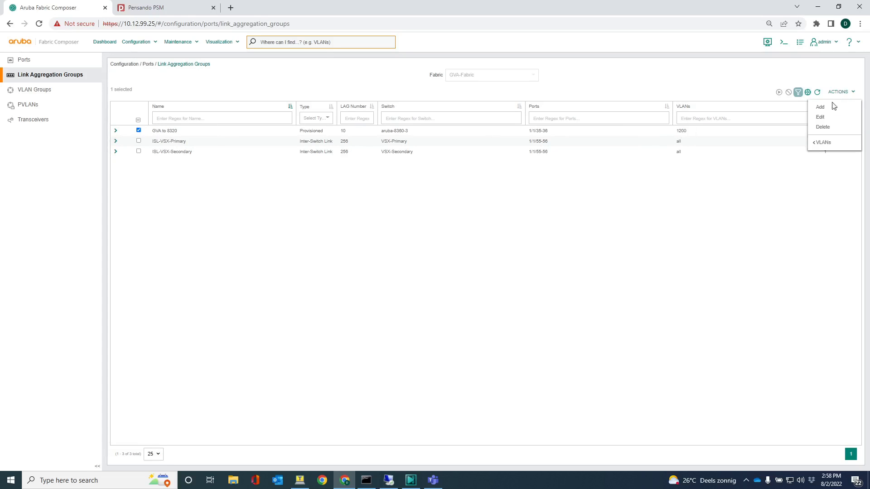
mouse_move(826, 142)
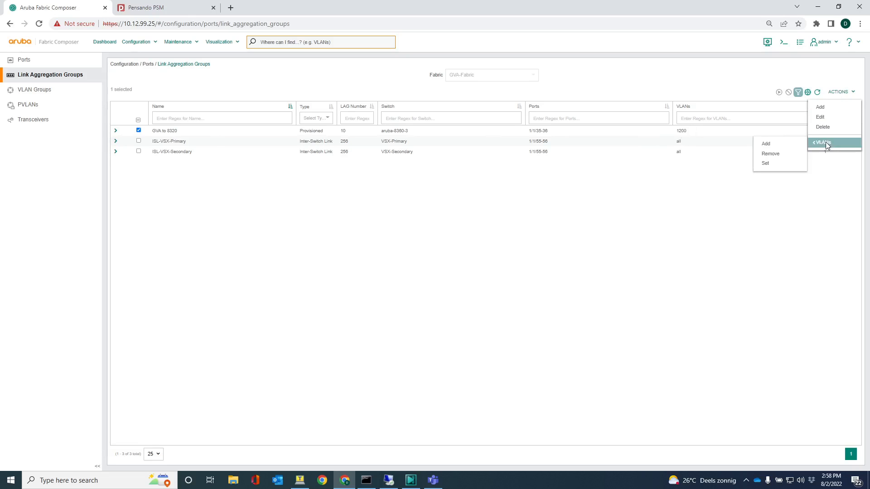
left_click(793, 142)
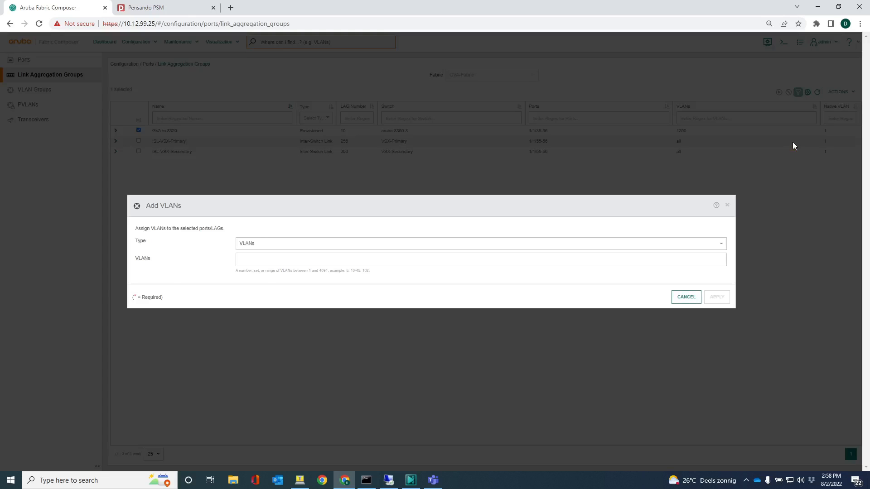
left_click(246, 259)
type("1201")
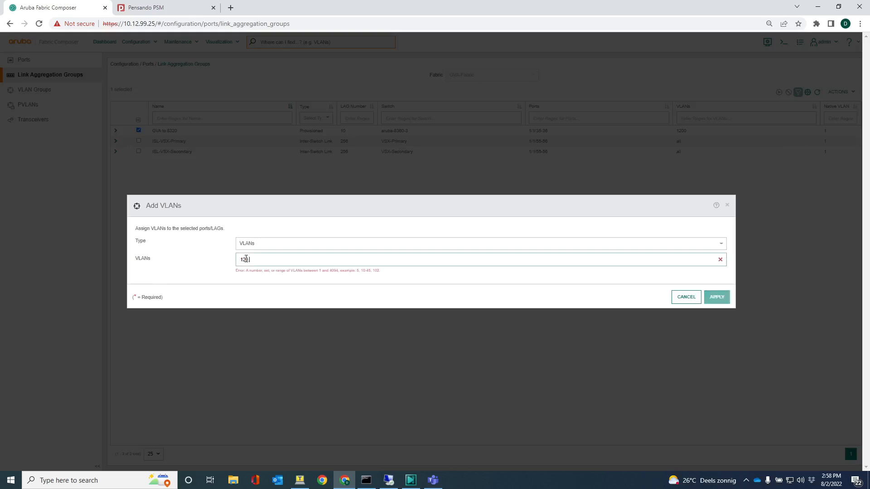
type(",1201")
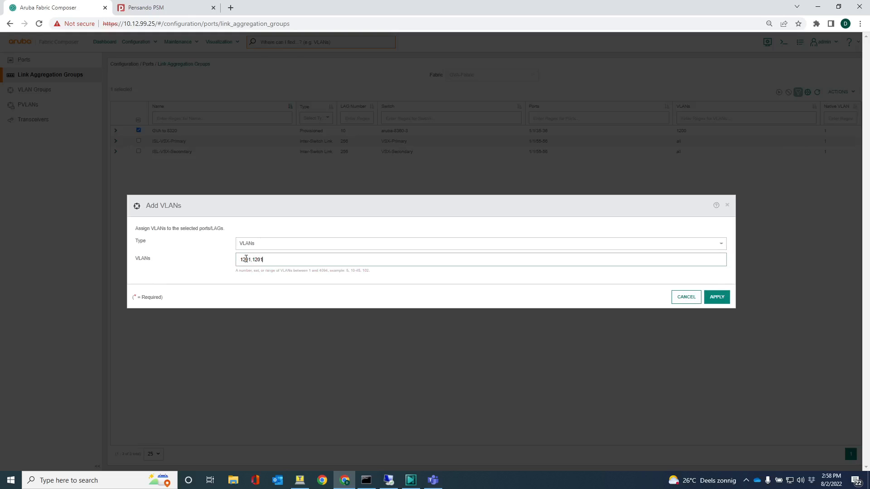
left_click(714, 298)
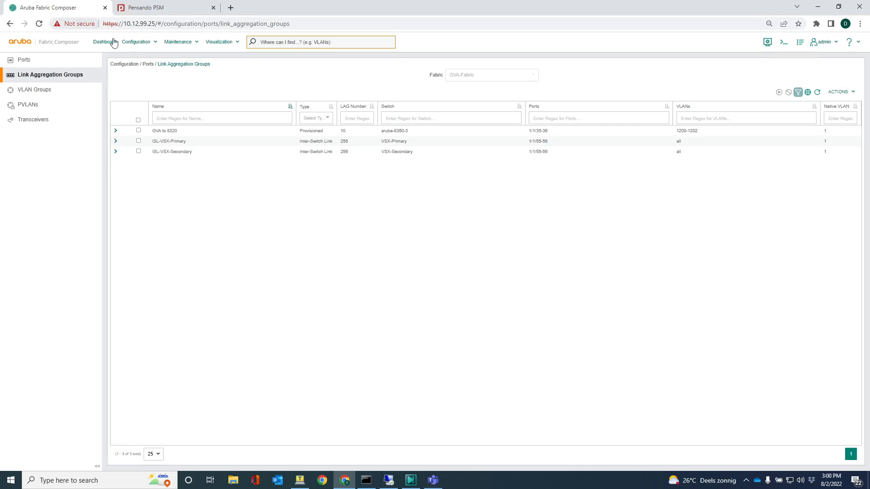
Turn on Enable BGP in GVA-VRF's BGP global settings and apply
left_click(135, 43)
mouse_move(145, 68)
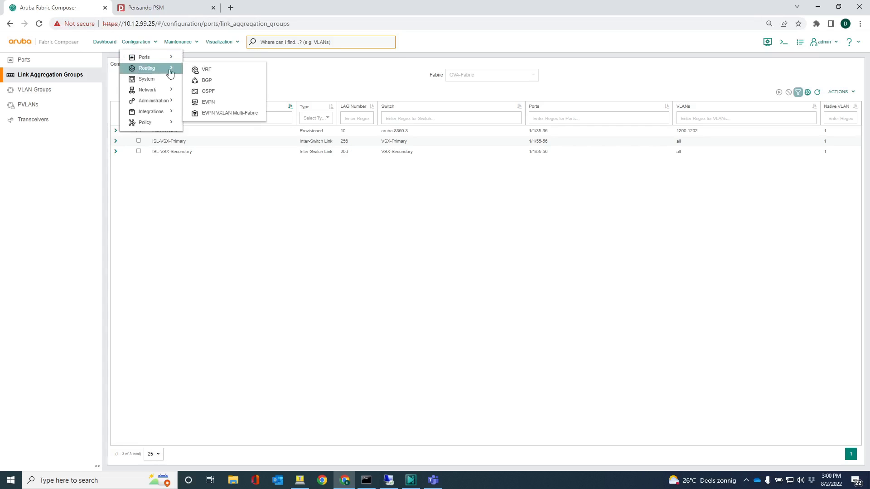
left_click(202, 82)
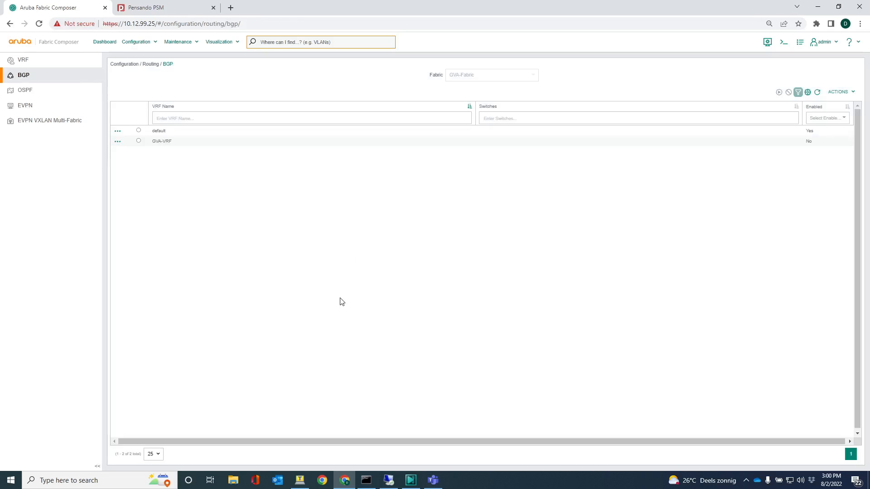
left_click(139, 141)
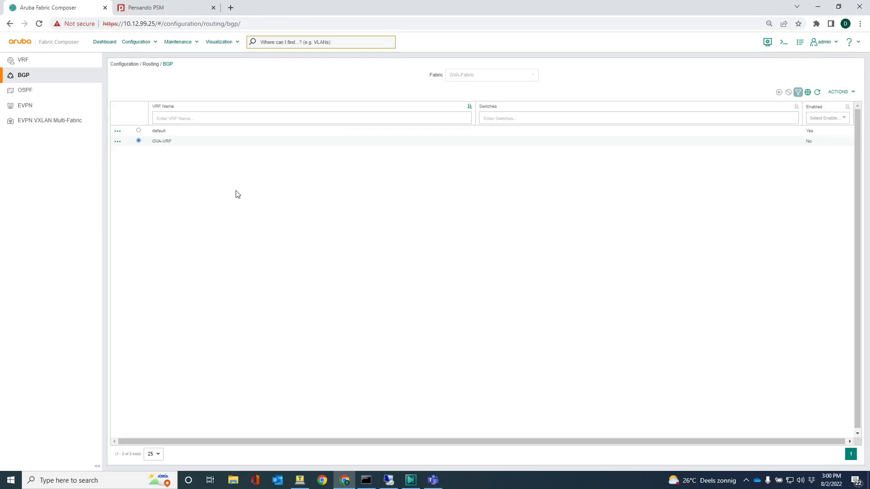
left_click(837, 92)
left_click(830, 107)
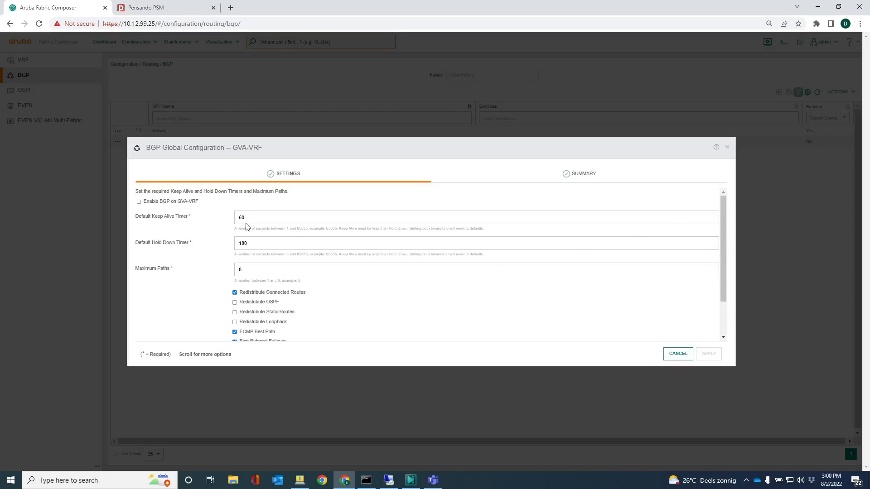
left_click(139, 203)
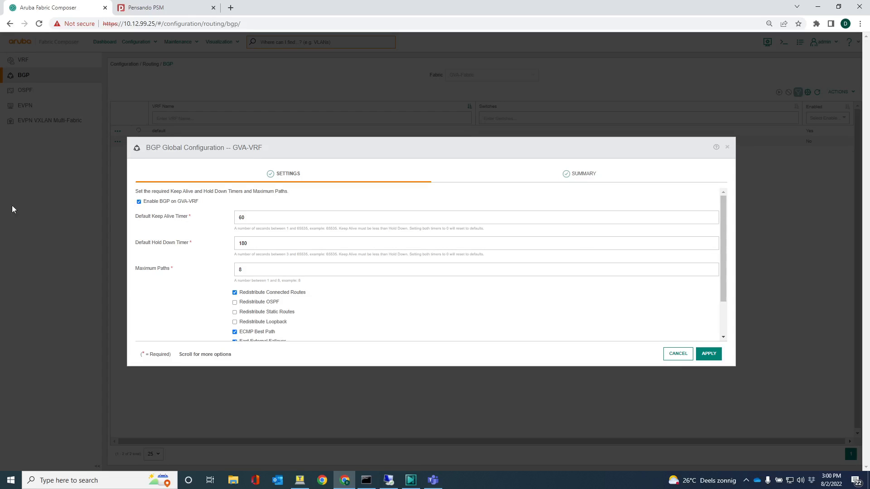
scroll(247, 249, "down", 1)
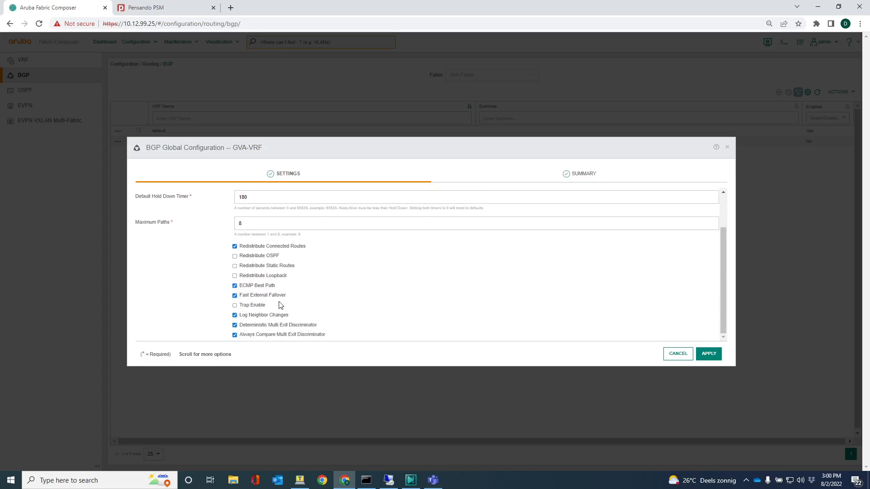
left_click(708, 356)
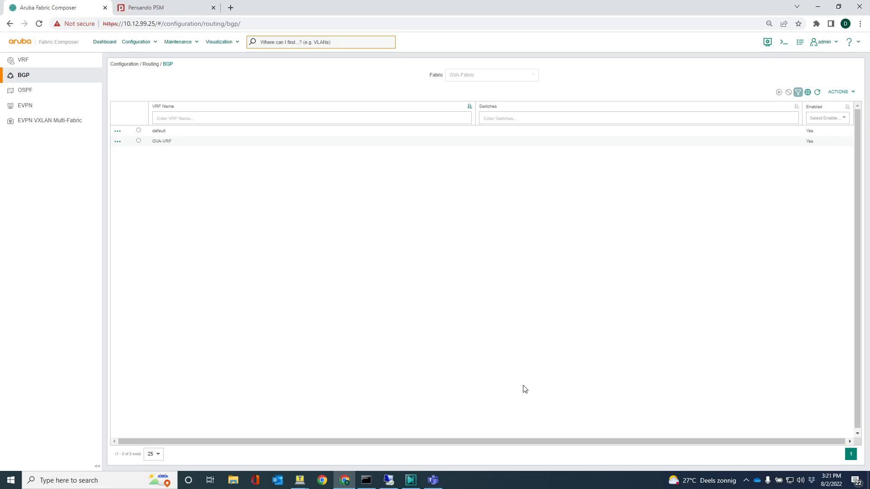
Open the IP route table of GVA-VRF from the VRF list
left_click(135, 41)
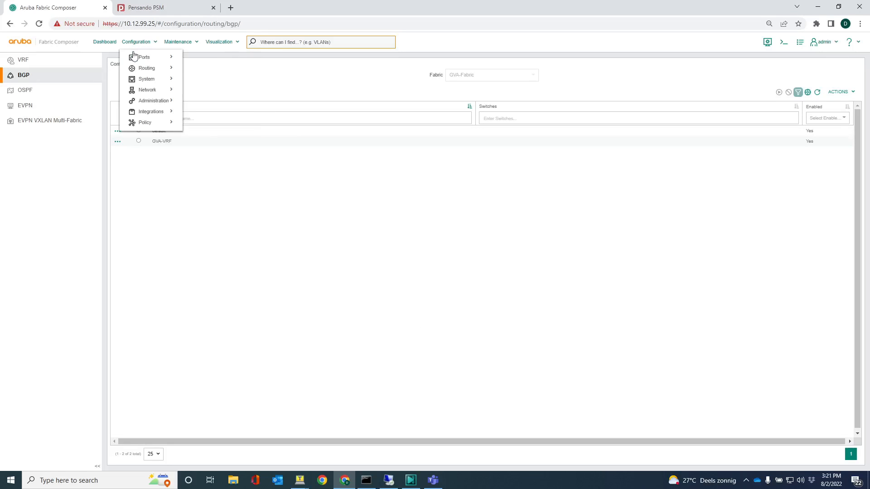
mouse_move(142, 68)
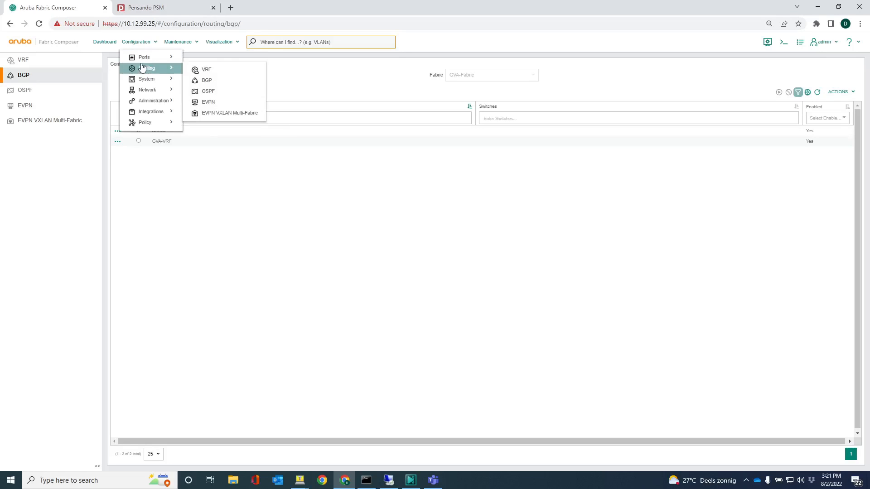
left_click(212, 70)
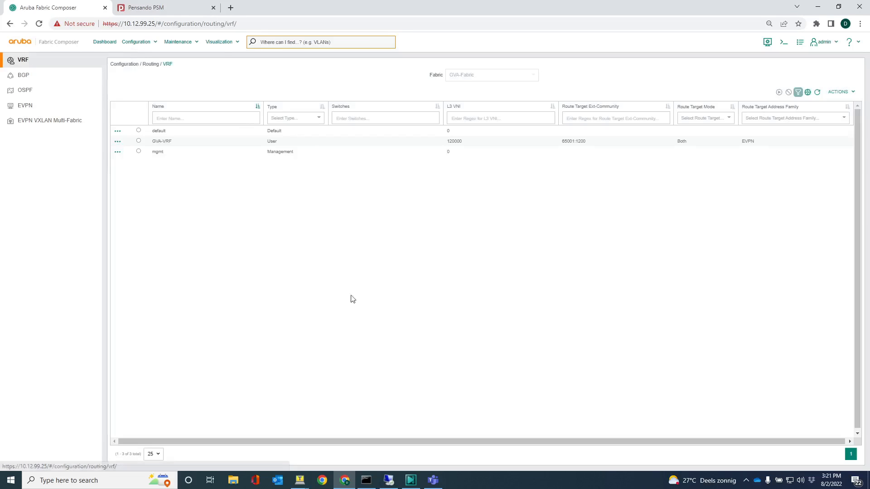
left_click(118, 144)
left_click(135, 204)
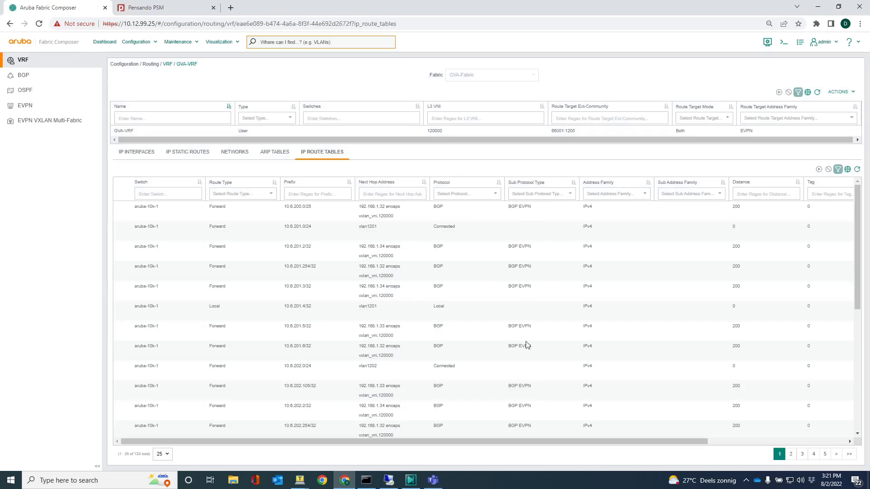
Filter the route table to BGP EVPN and review the 10.6.201.x and 10.6.202.x routes
left_click(571, 199)
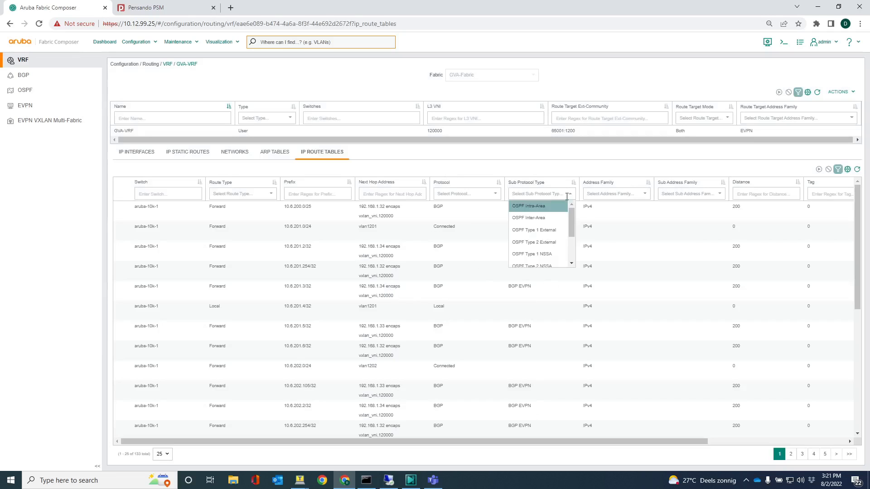
scroll(572, 231, "down", 3)
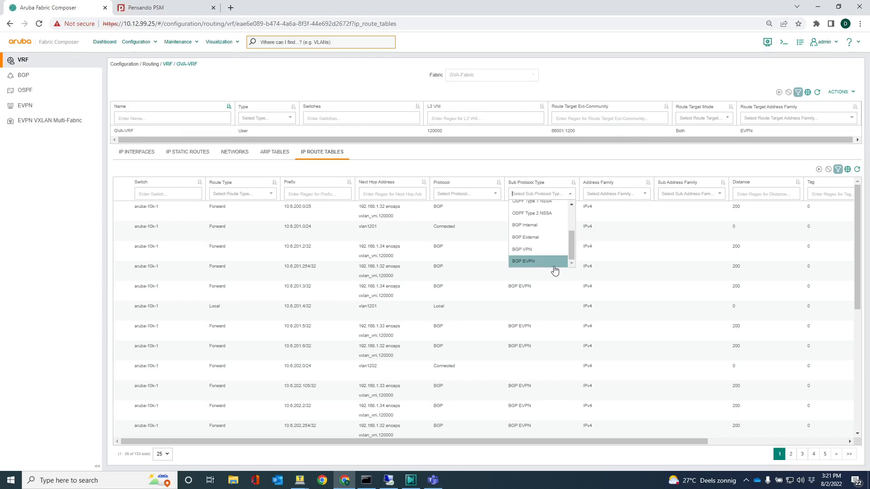
left_click(549, 266)
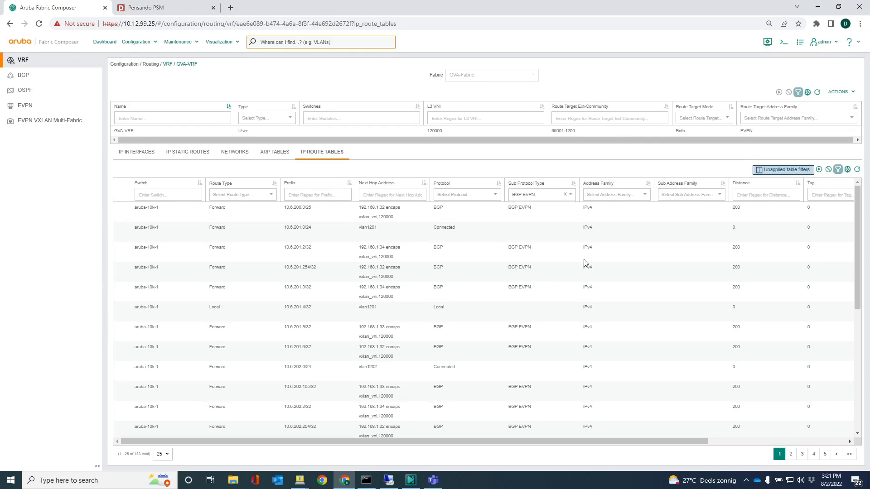
left_click(819, 170)
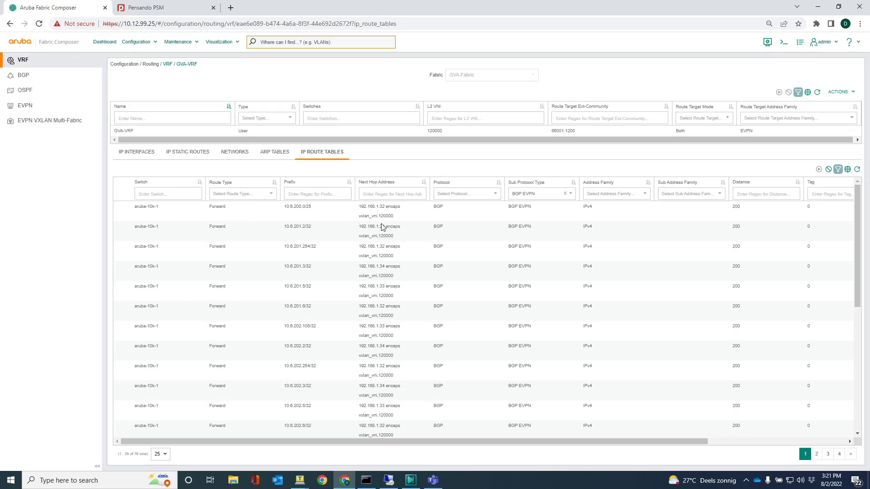
scroll(383, 225, "down", 3)
scroll(387, 241, "down", 4)
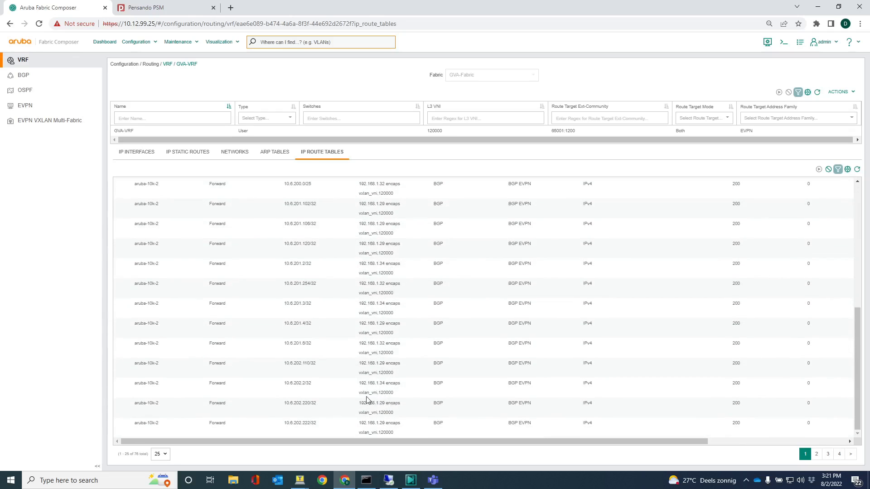
scroll(384, 417, "up", 6)
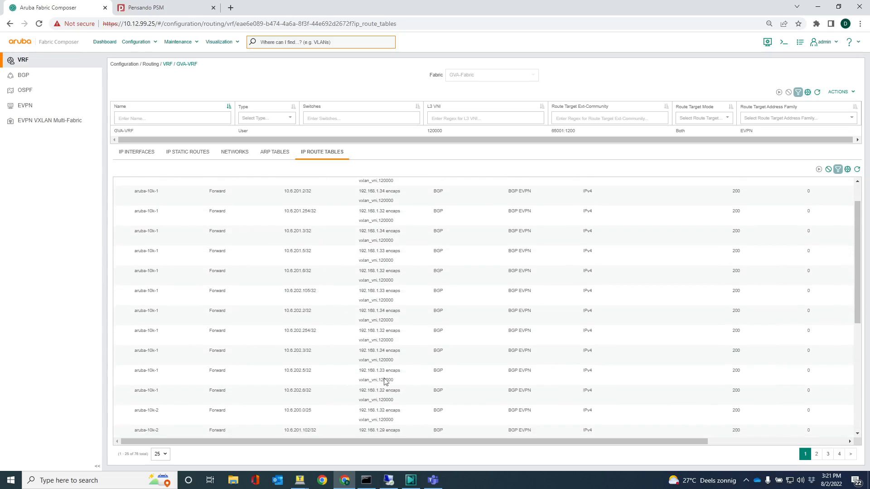